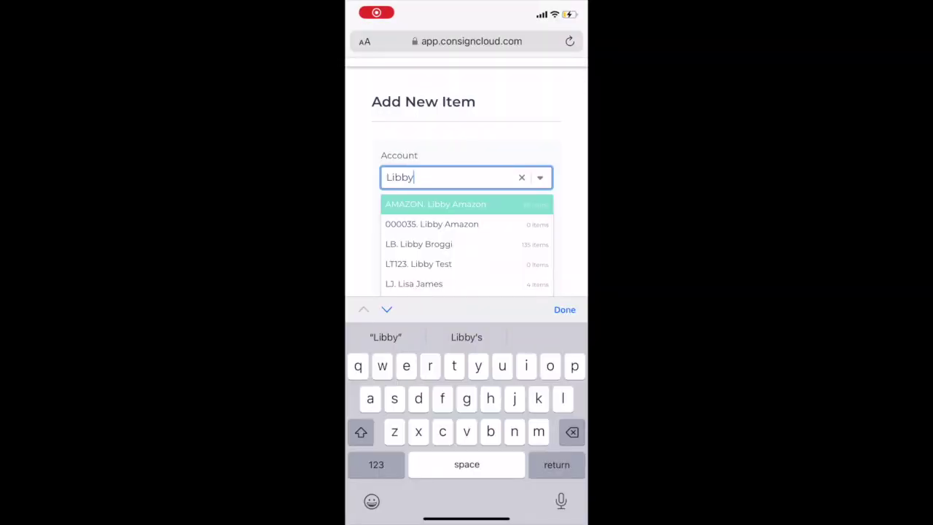
Step: Assign the new item to the consignor's account
left_click(420, 244)
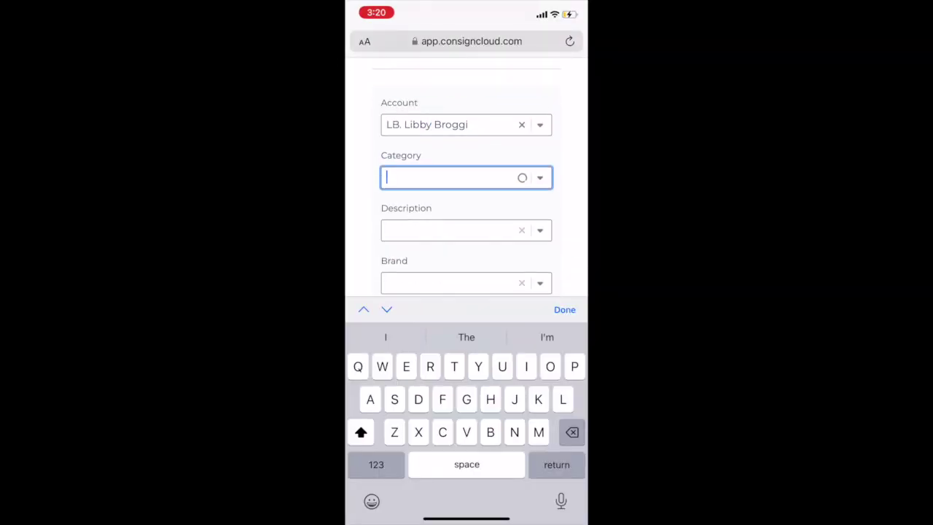
left_click(564, 310)
scroll(467, 292, "down", 5)
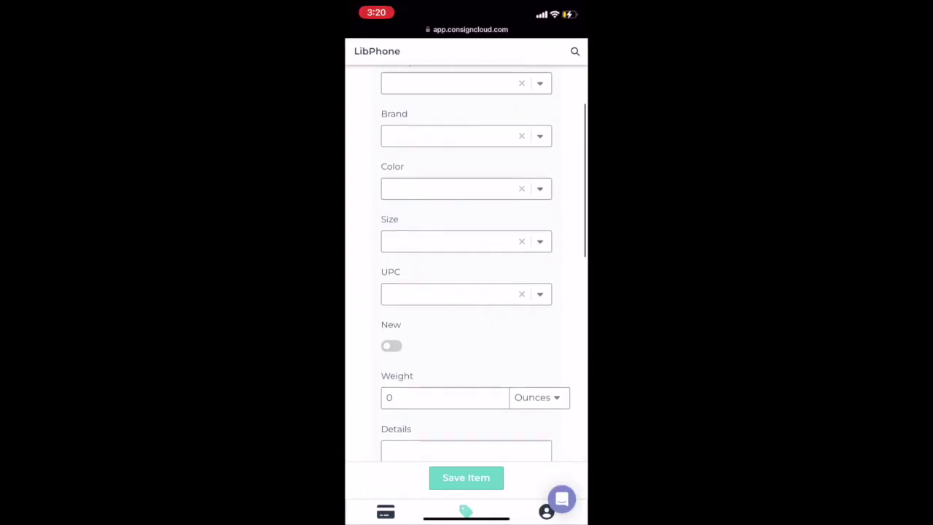
scroll(466, 291, "down", 4)
Step: Attach five gray shoe photos from the photo library to the item
left_click(416, 354)
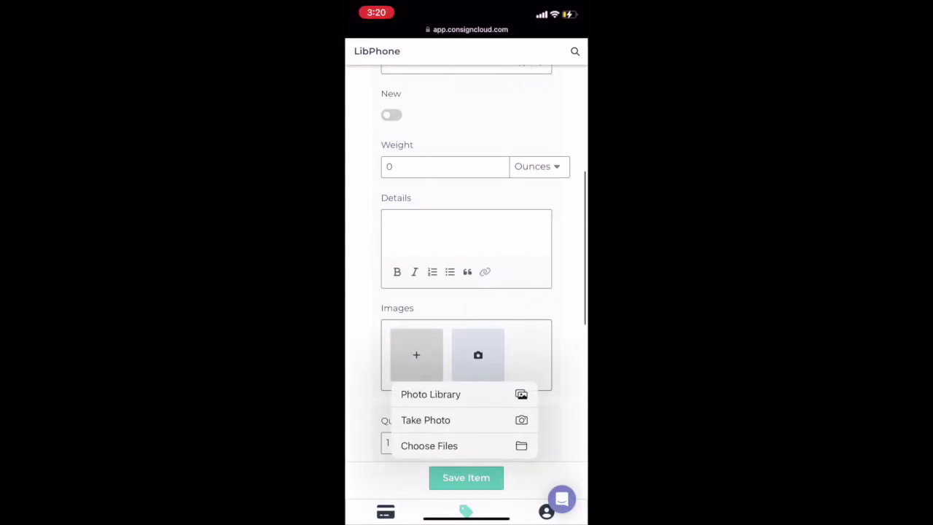
left_click(431, 393)
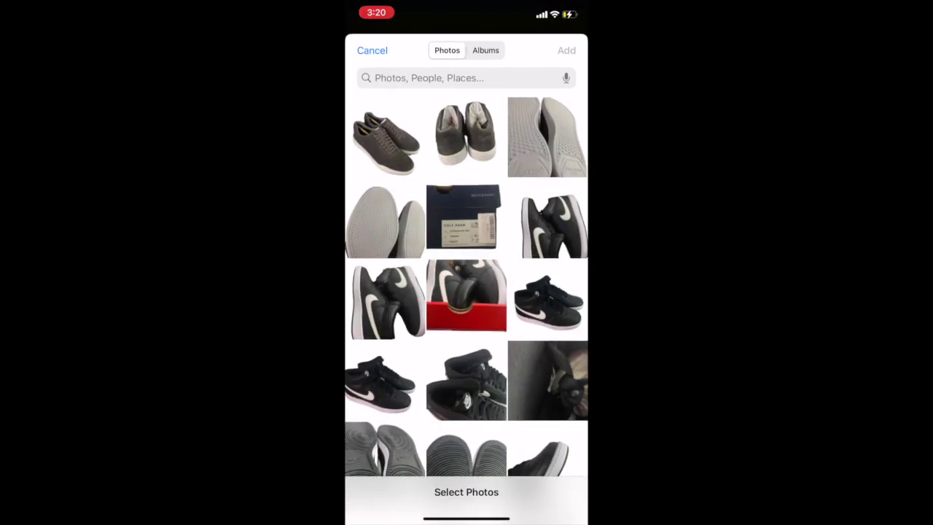
scroll(467, 292, "down", 2)
scroll(467, 292, "up", 3)
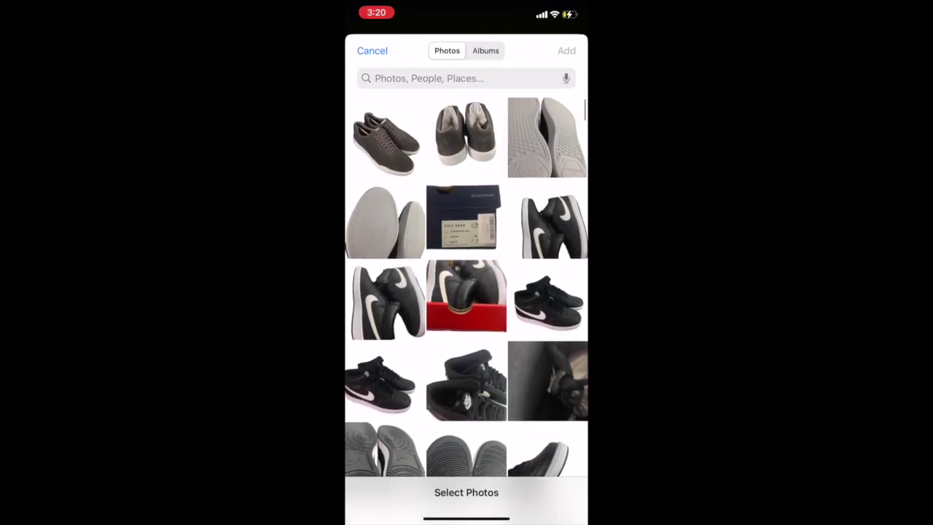
left_click_drag(385, 137, 547, 219)
left_click(547, 219)
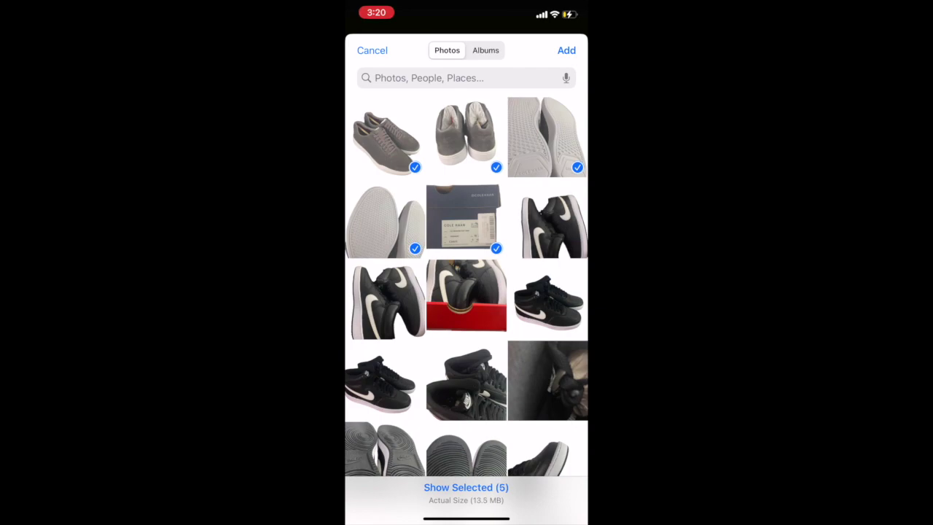
left_click(567, 50)
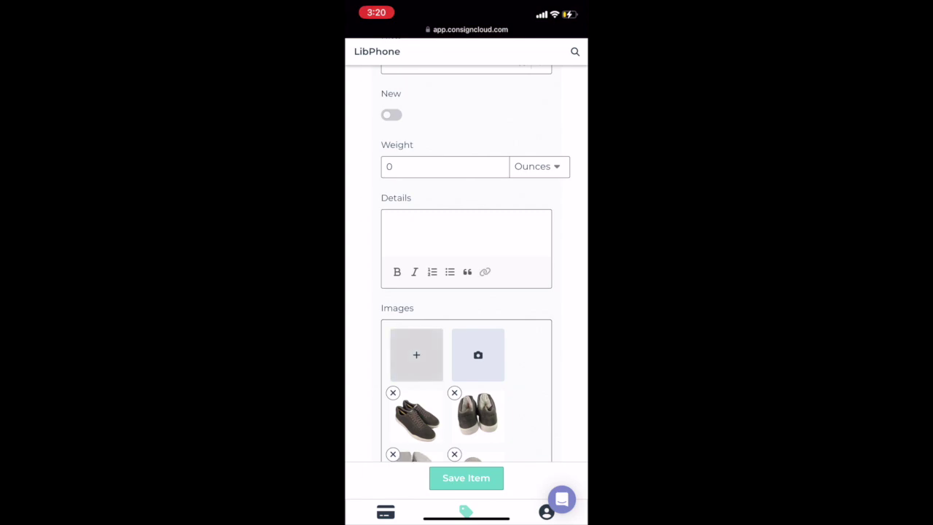
Step: Enter a $1.00 tag price and save the item
scroll(466, 291, "down", 10)
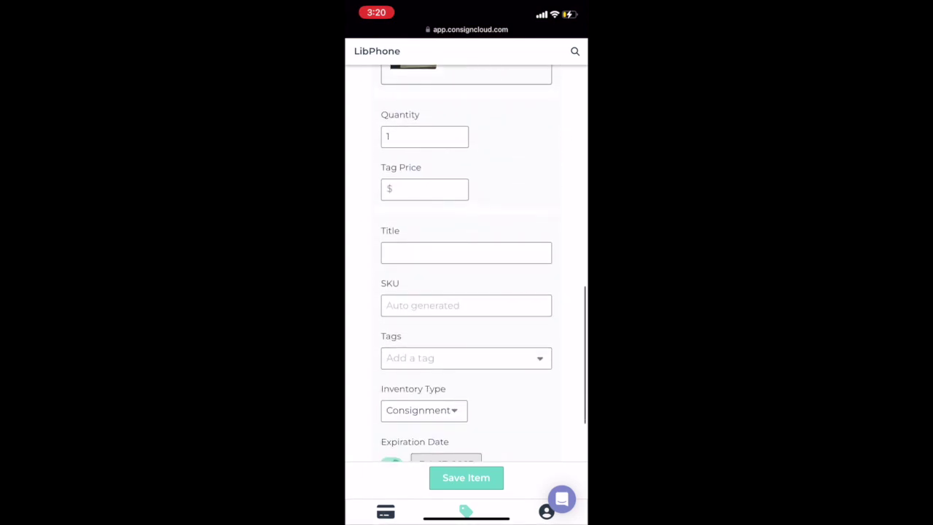
left_click(424, 187)
left_click(376, 472)
type("1")
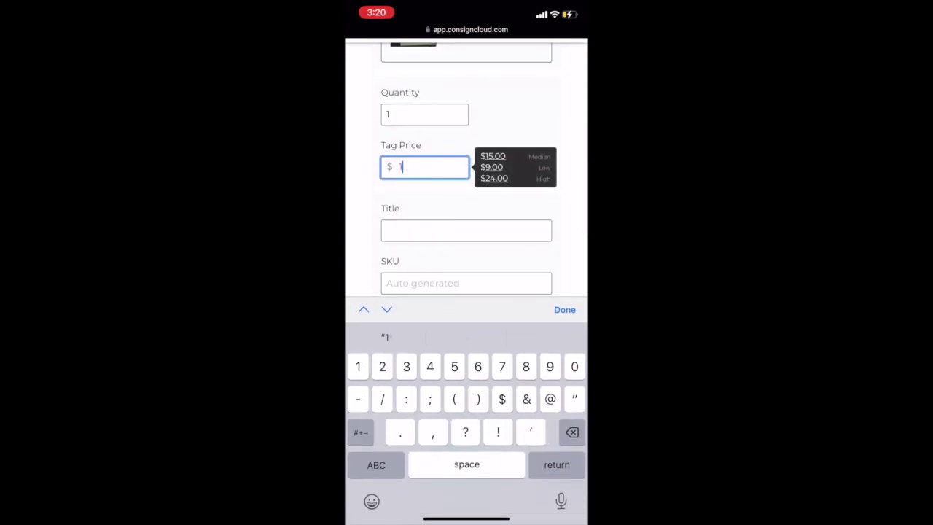
left_click(565, 317)
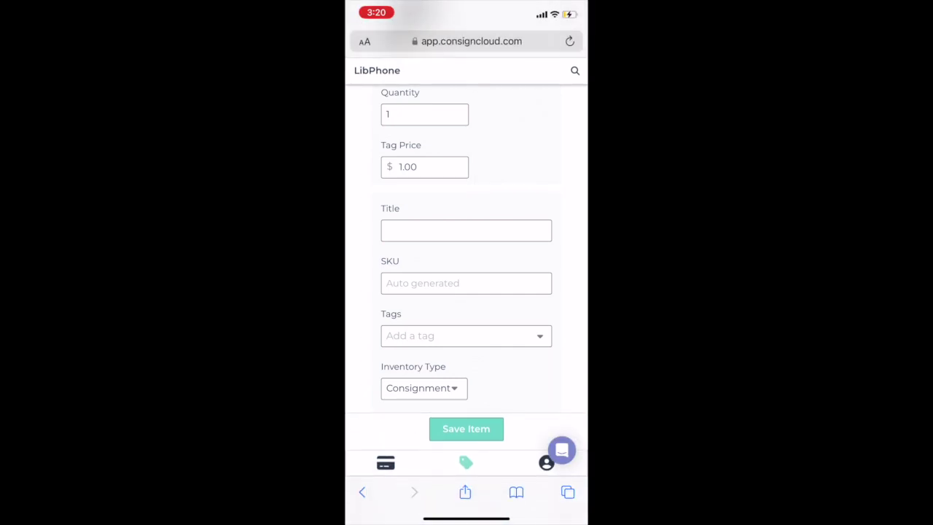
left_click(466, 429)
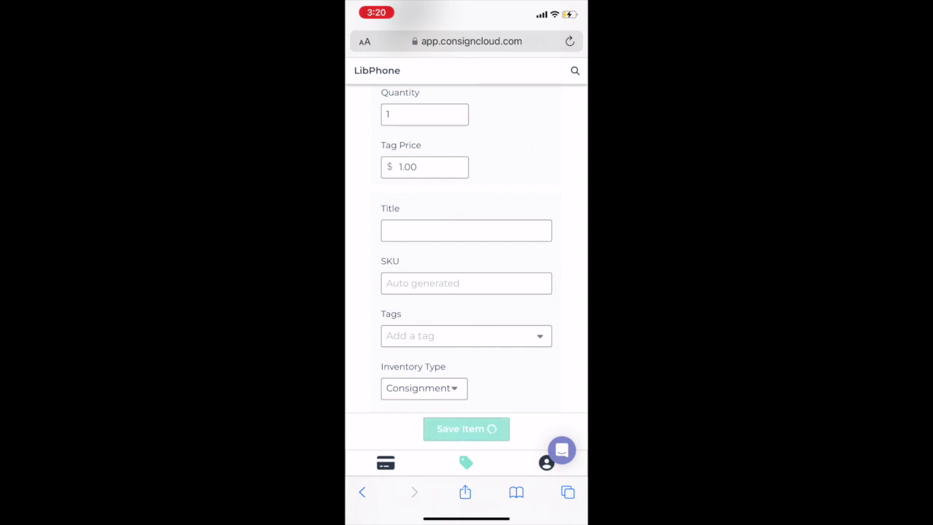
scroll(467, 248, "up", 10)
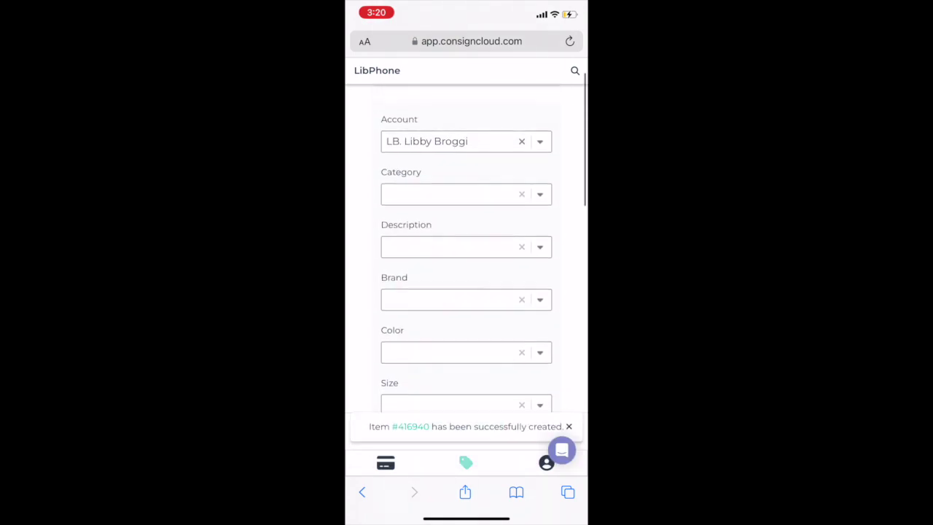
Step: Attach ten black Nike sneaker photos from the photo library to the item
scroll(467, 248, "down", 5)
left_click(416, 424)
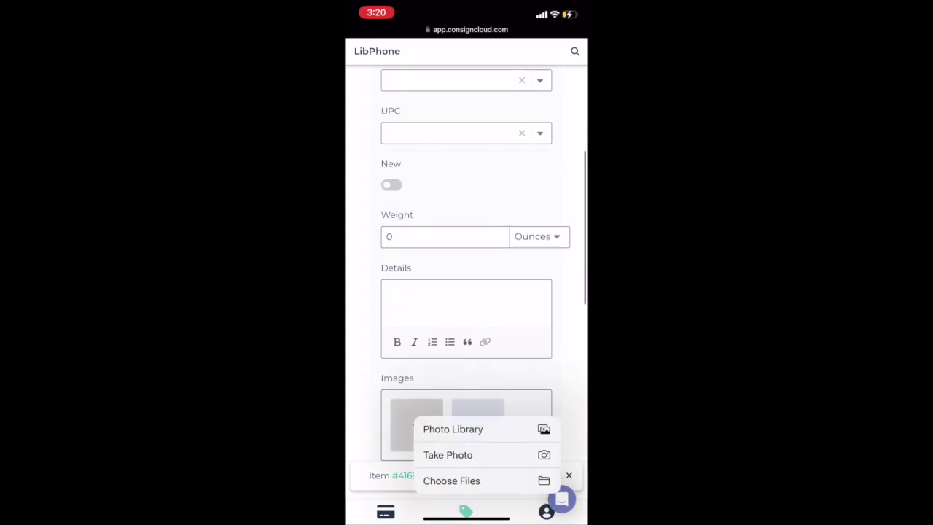
left_click(459, 429)
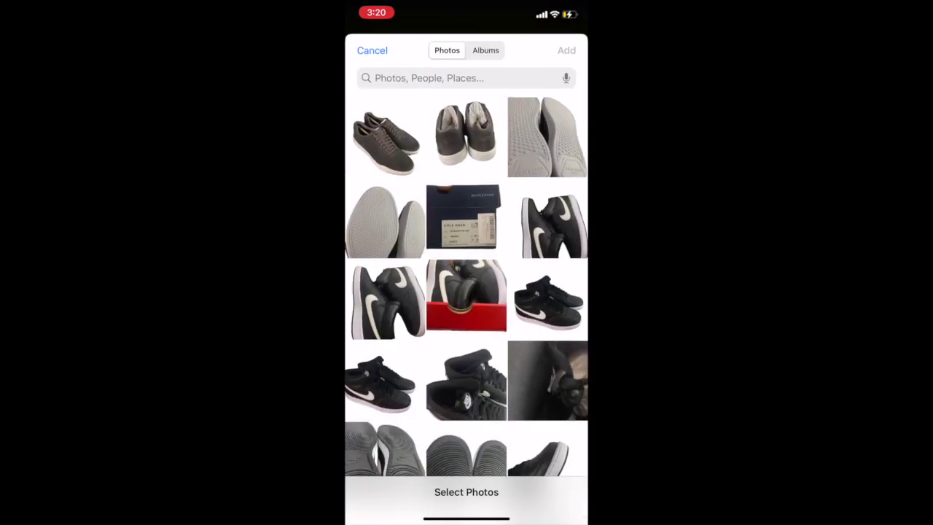
scroll(466, 284, "down", 5)
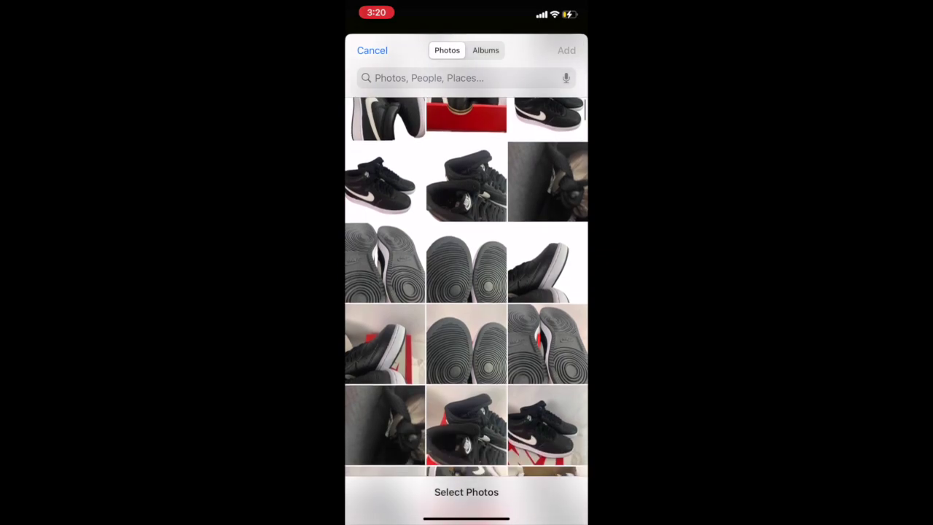
scroll(467, 285, "up", 5)
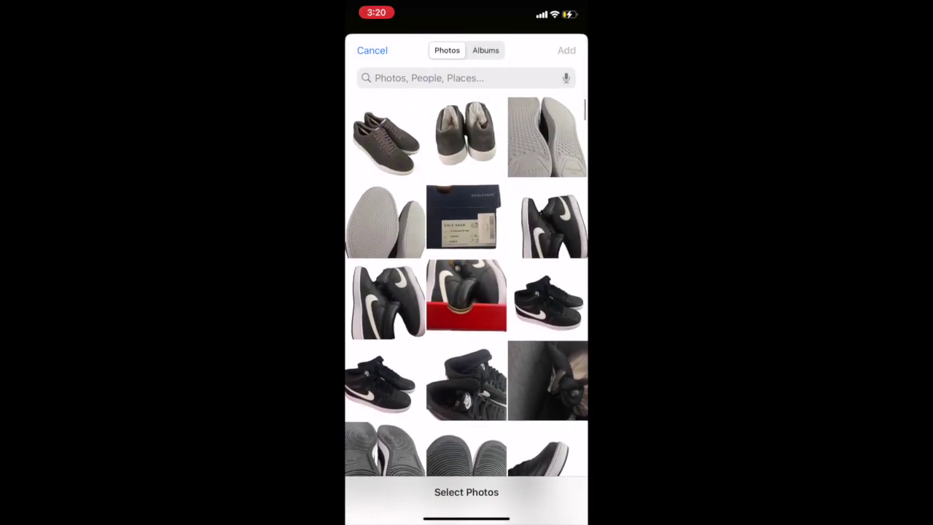
left_click_drag(387, 299, 547, 299)
left_click(552, 223)
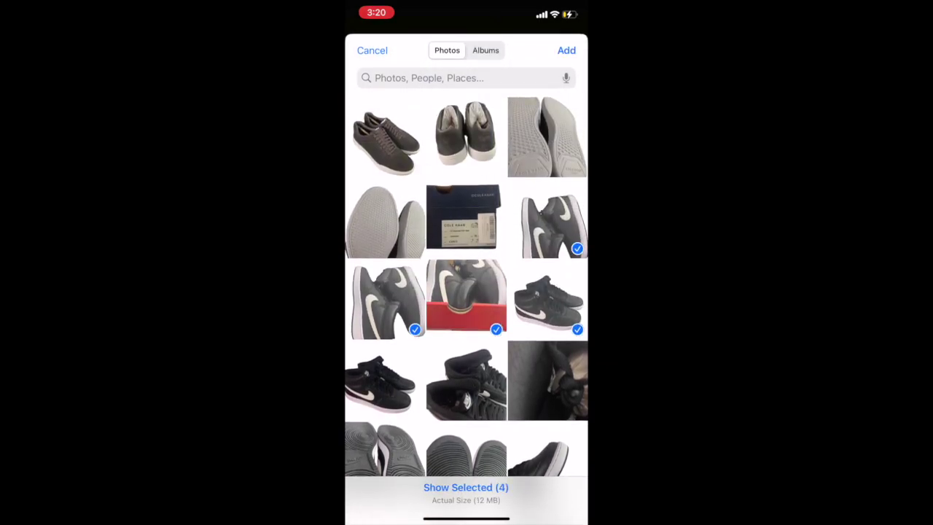
left_click_drag(385, 379, 547, 379)
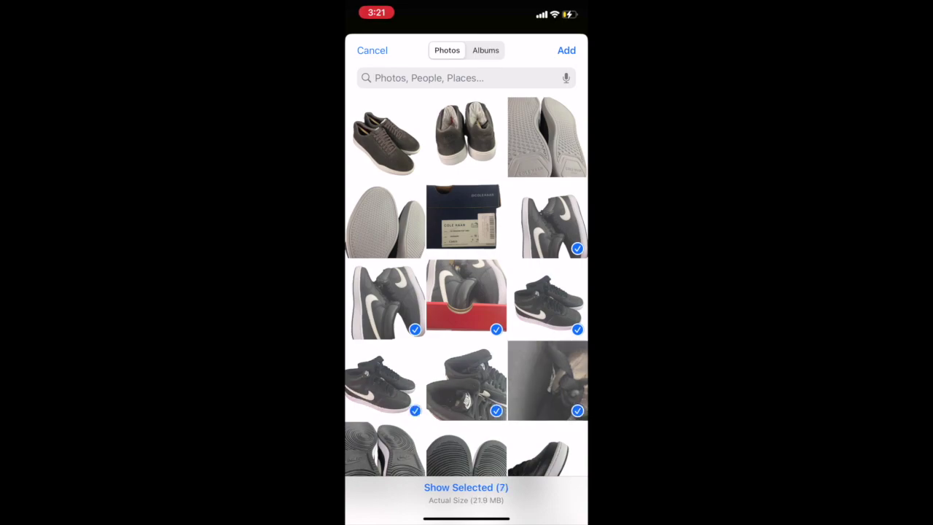
left_click_drag(385, 448, 547, 448)
scroll(467, 292, "down", 3)
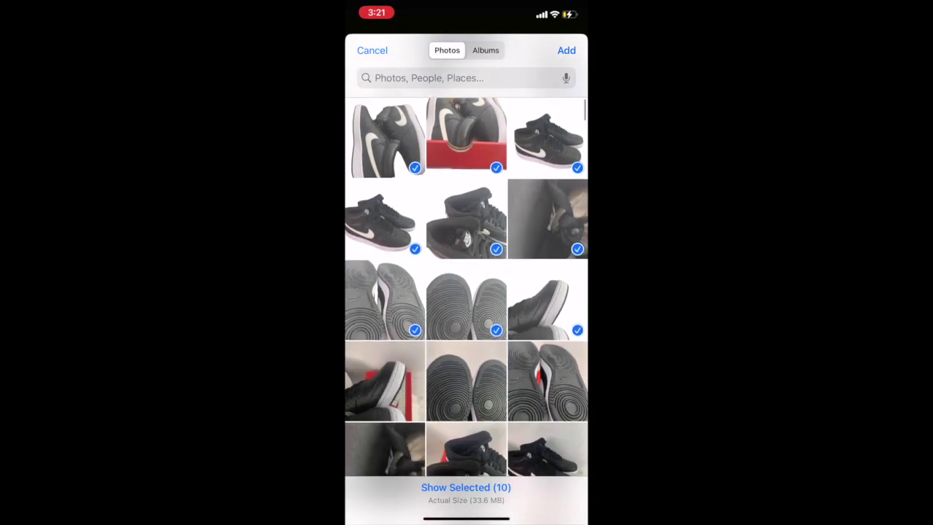
left_click(567, 51)
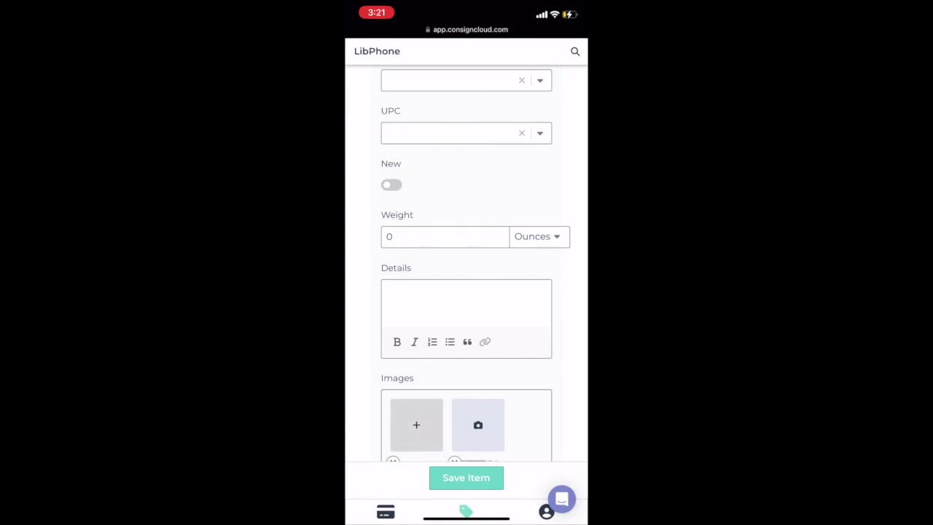
Step: Enter a $1.00 tag price, save the second item, and open item 416941
scroll(467, 292, "down", 10)
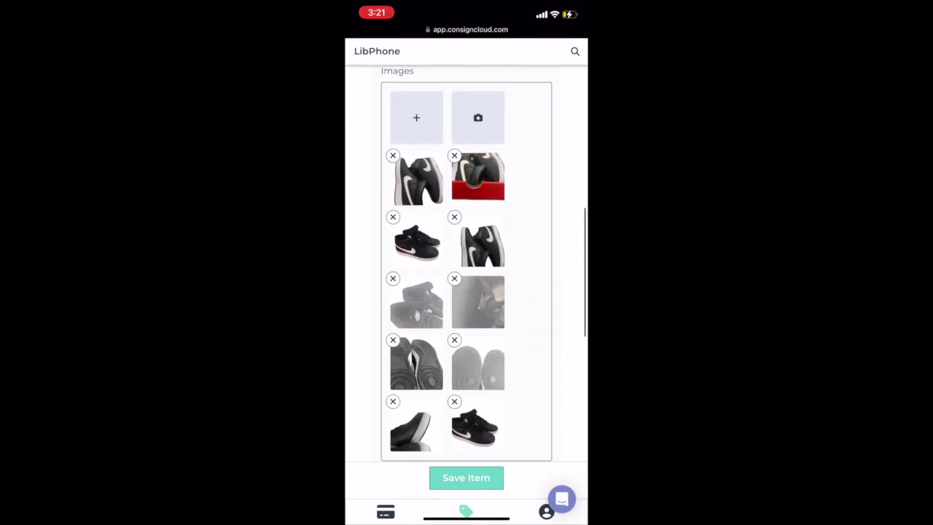
left_click(423, 393)
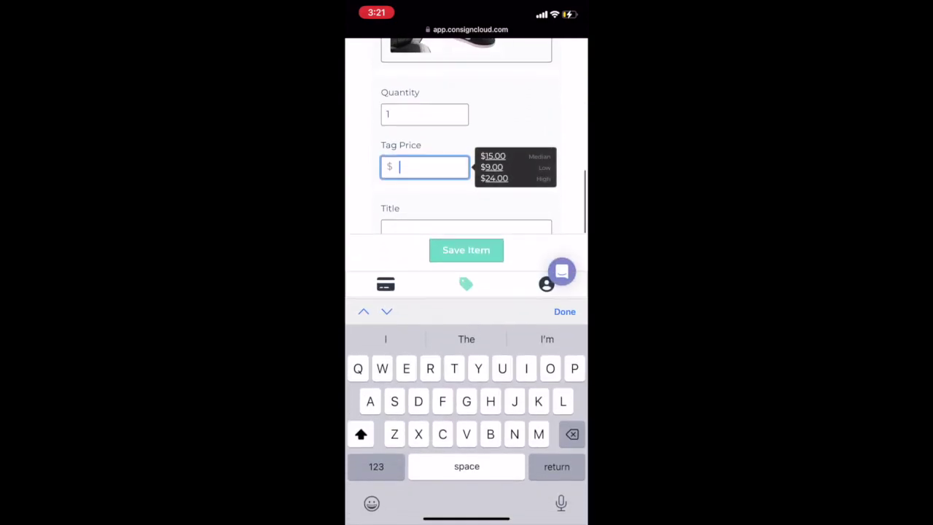
left_click(365, 464)
type("1")
left_click(466, 250)
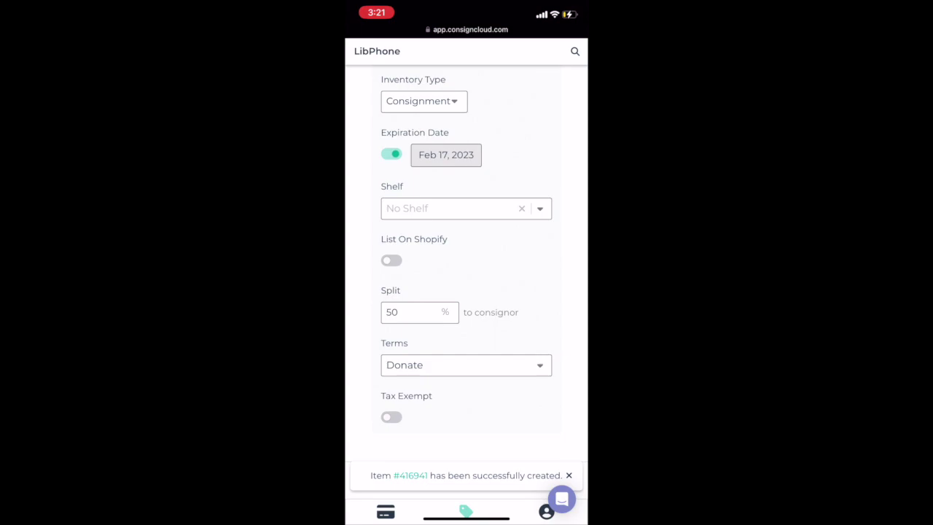
left_click(411, 476)
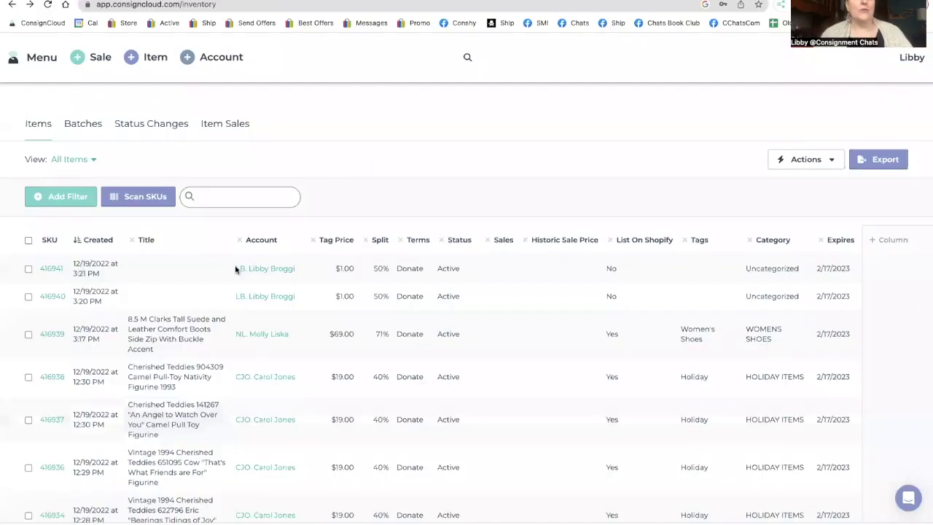
Step: Open item 416940's detail page and choose Edit from its actions menu
mouse_move(51, 304)
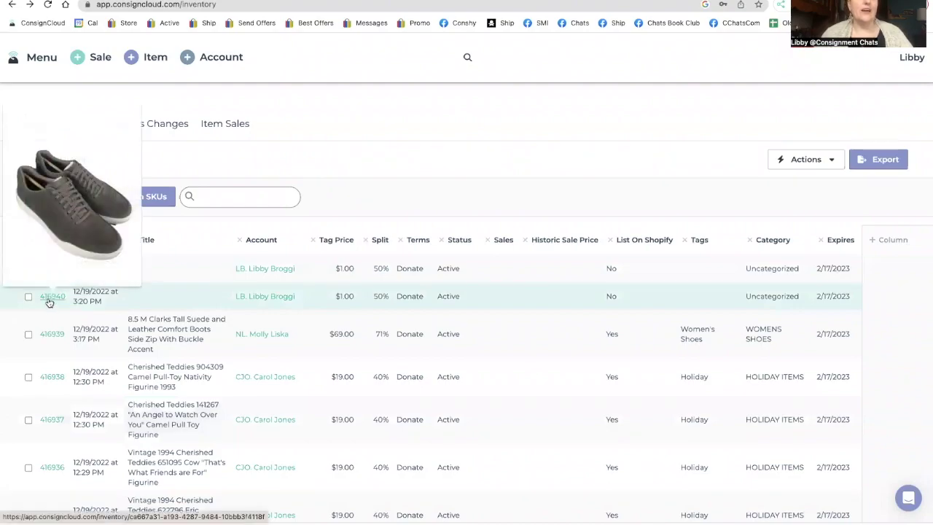
mouse_move(48, 273)
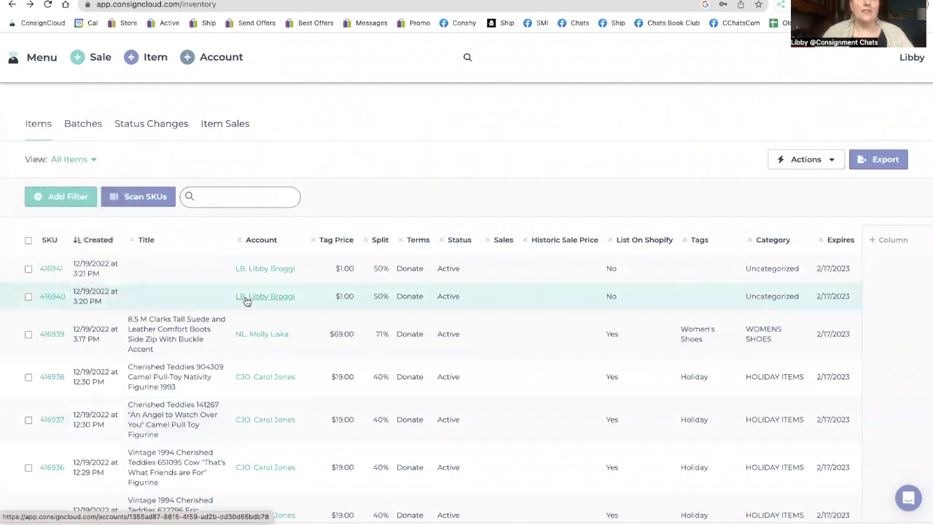
left_click(51, 298)
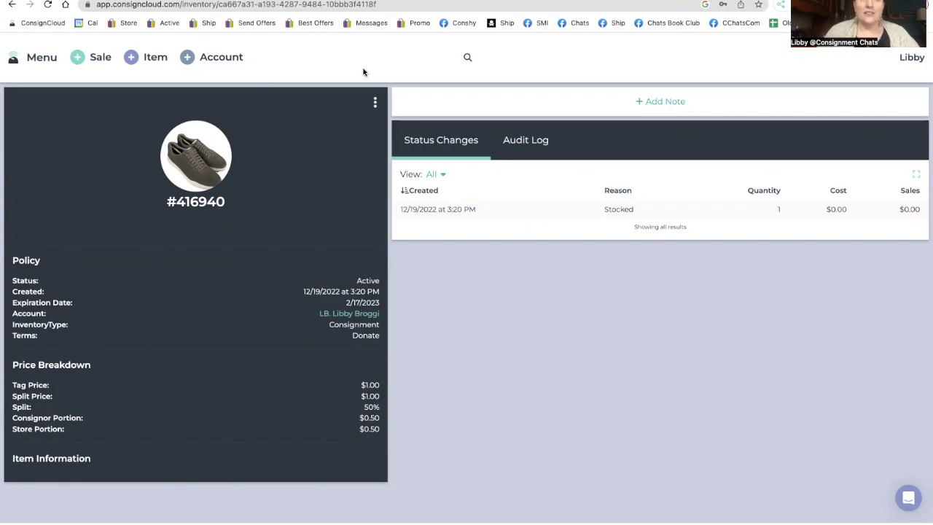
left_click(375, 103)
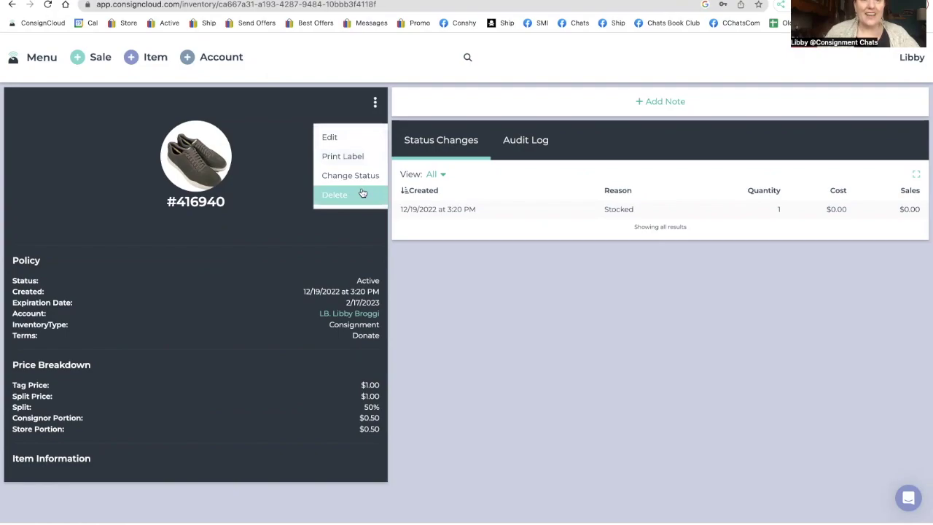
left_click(356, 141)
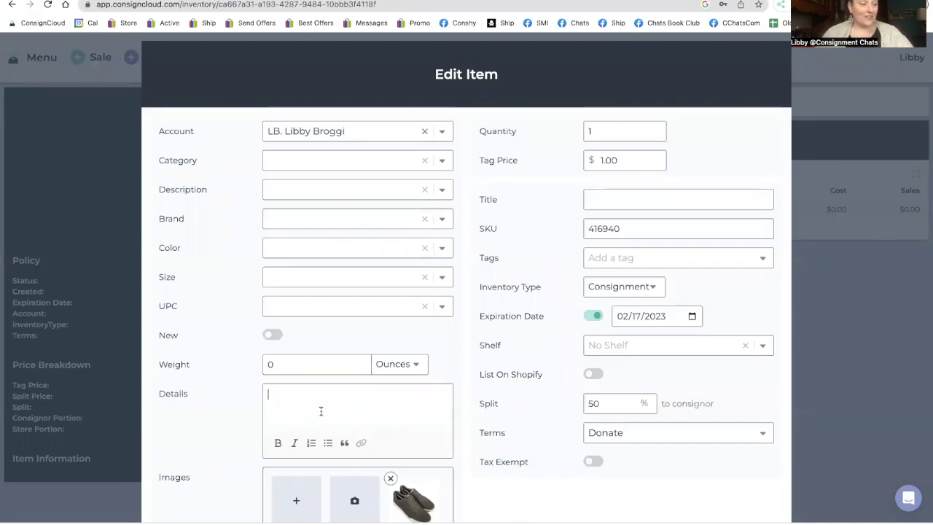
Step: Type '10M Cole Haan Men's GC Moder Perforated Sneaker Gray Suede' into Details
type("10")
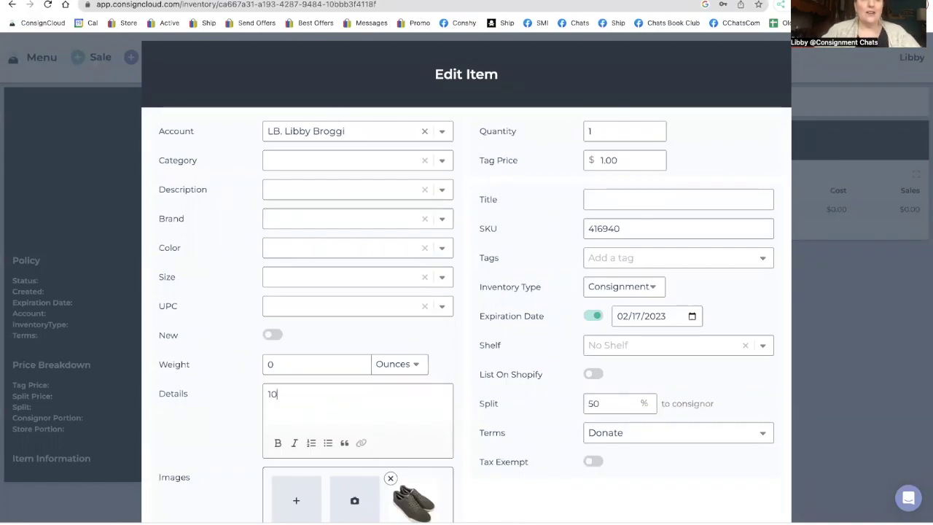
type("M")
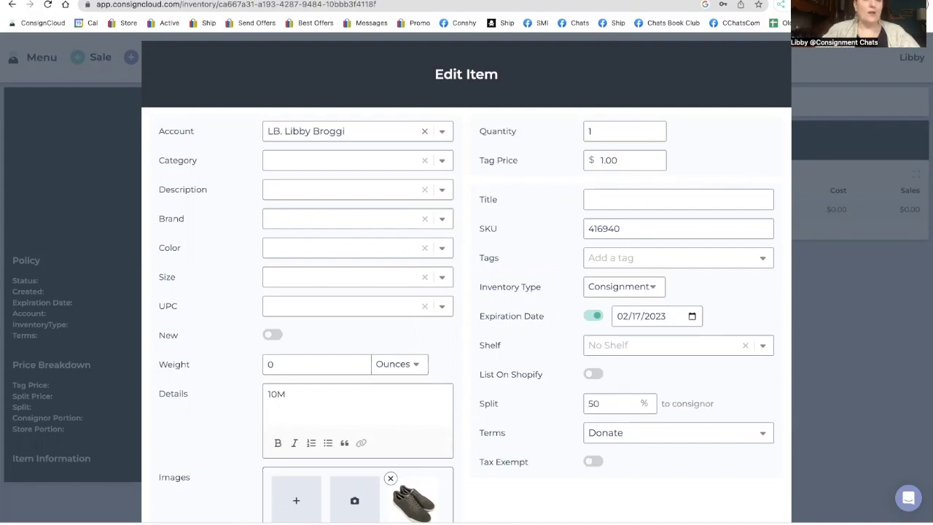
type(" Cole Haan")
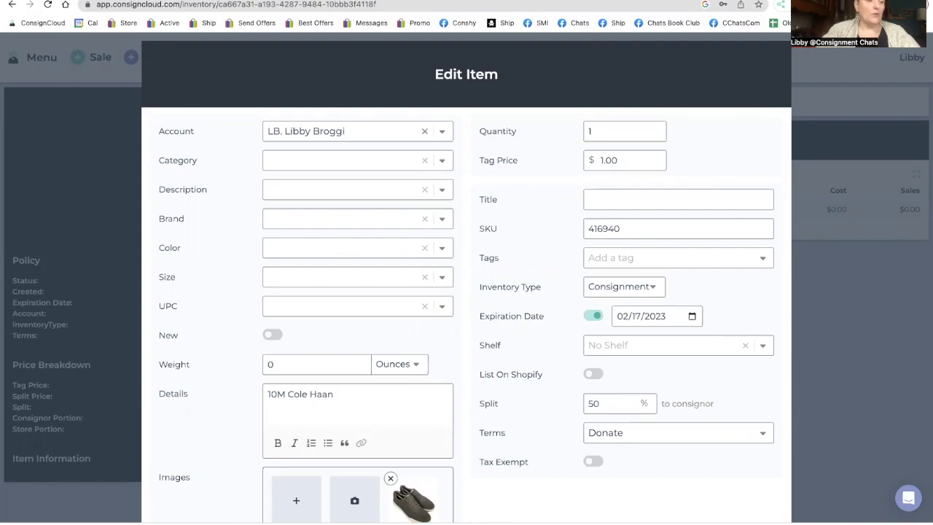
type(" G")
type("C")
key("BackSpace")
key("BackSpace")
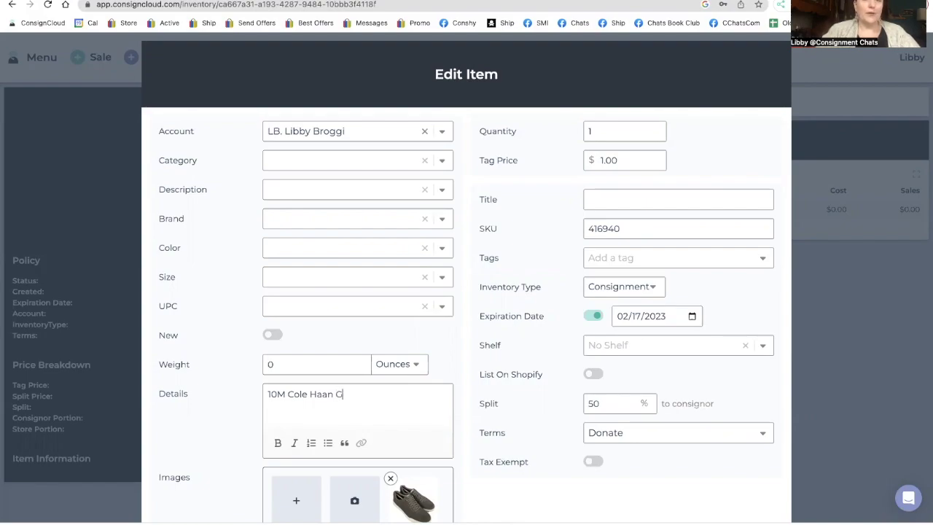
type("Men's ")
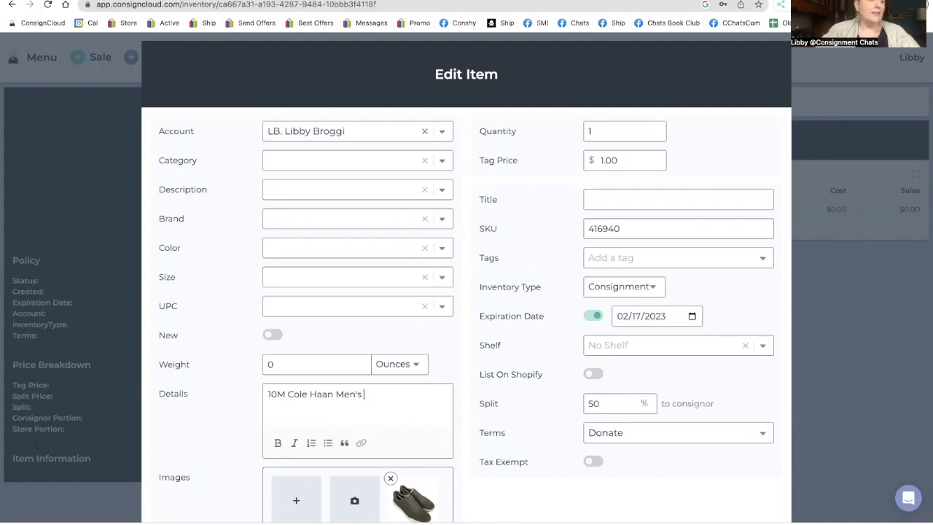
type("G")
key("BackSpace")
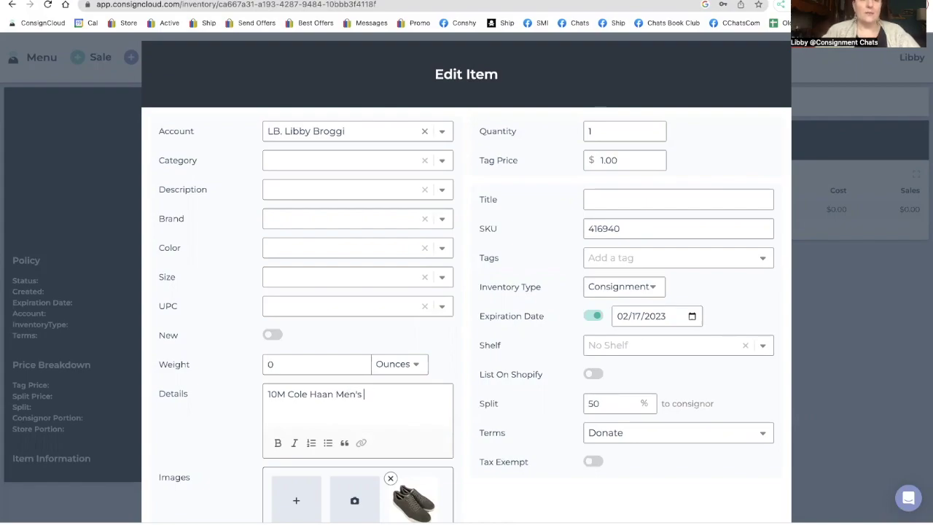
type("GC Moder")
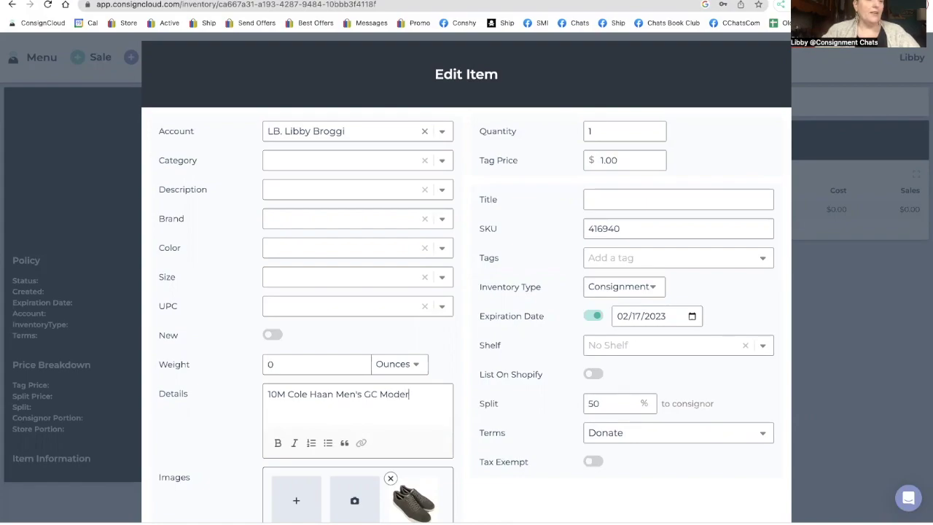
type(" Perf")
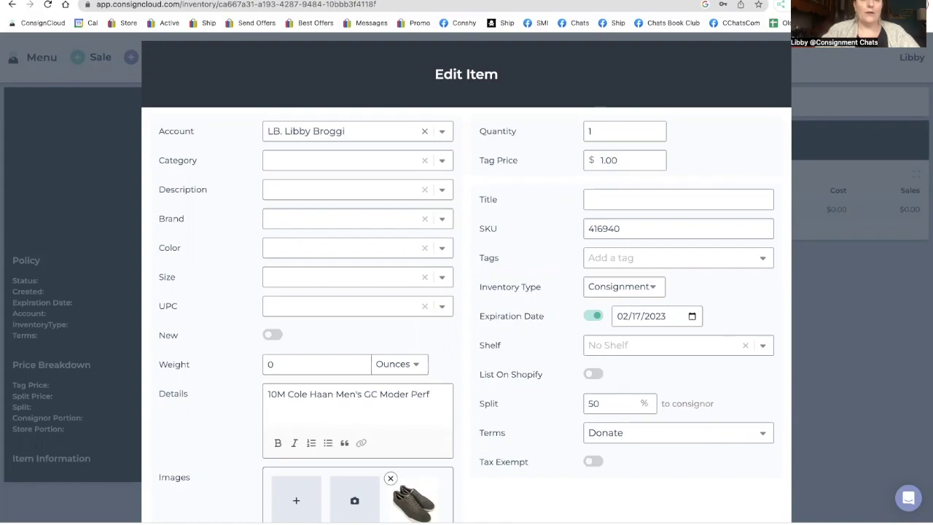
type("orated Sneaker ")
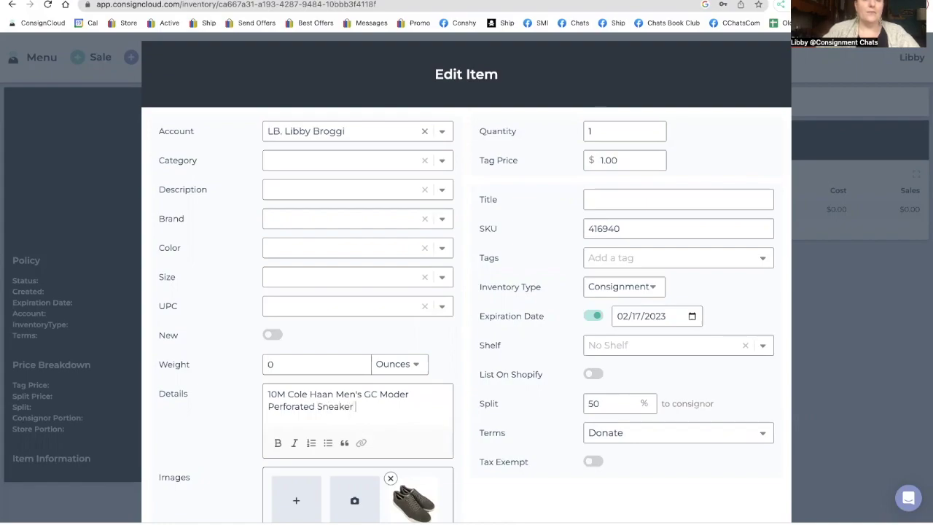
type("Gray Suede")
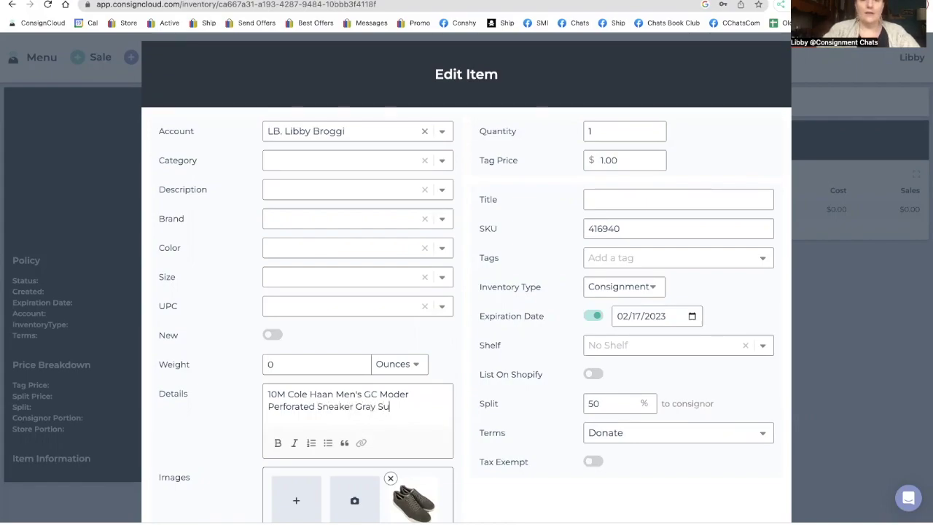
key("BackSpace")
key("BackSpace")
type("de")
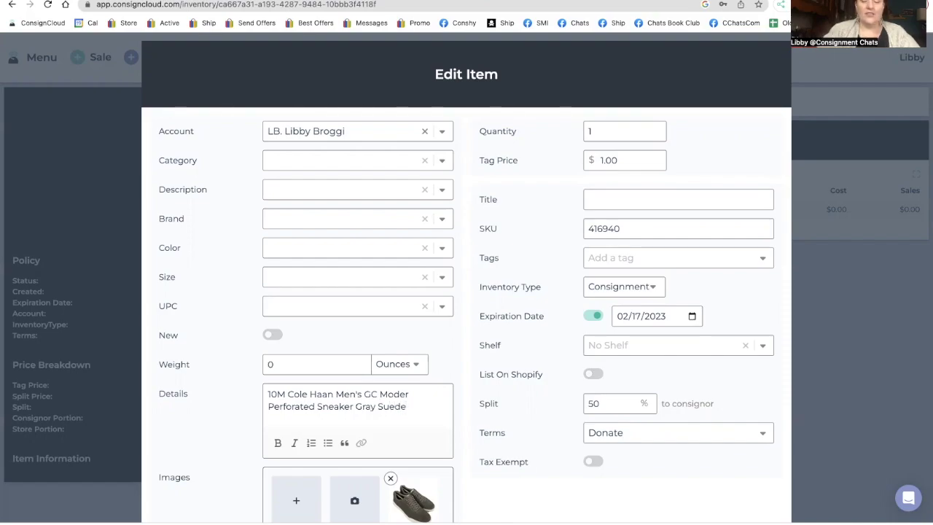
Step: Mark the item as New and set its weight to 3 Pounds
left_click(273, 335)
left_click(285, 368)
key("BackSpace")
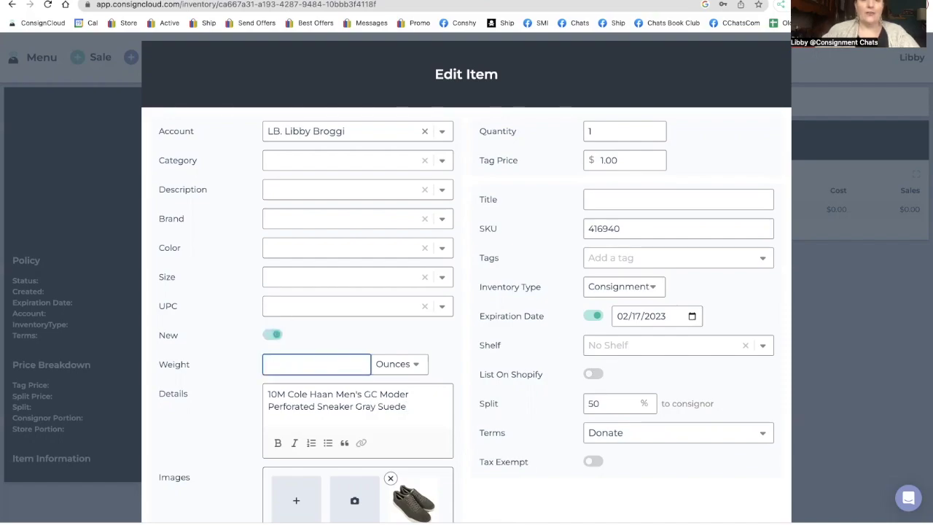
type("3")
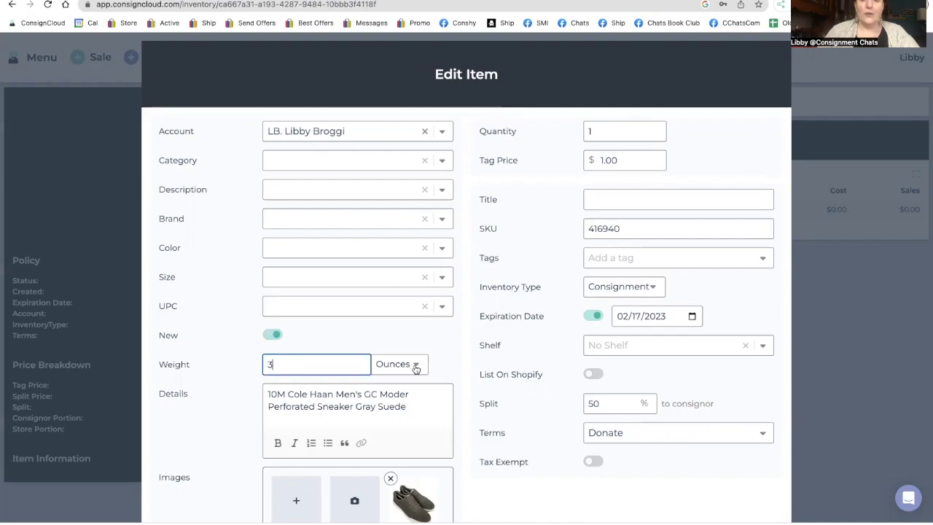
left_click(414, 364)
left_click(415, 352)
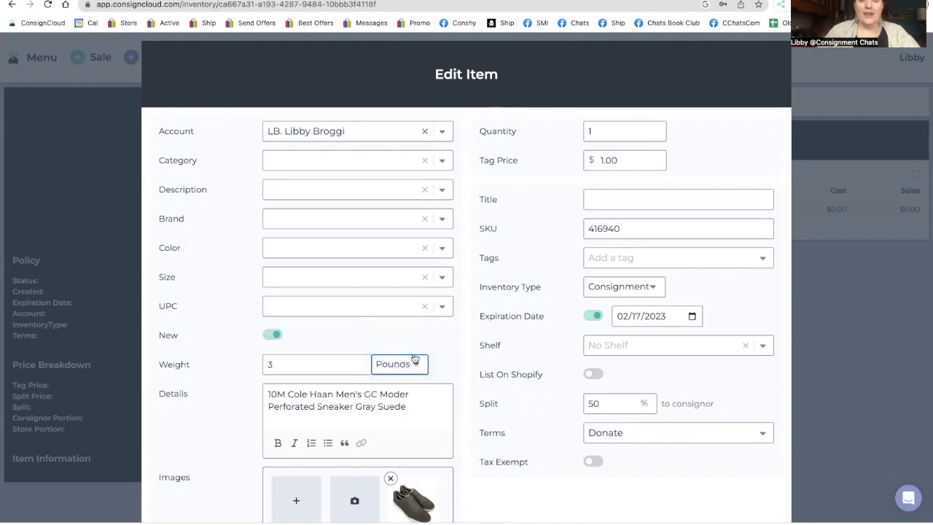
Step: Finish the Details text with 'Lace Up Pavement'
left_click(420, 414)
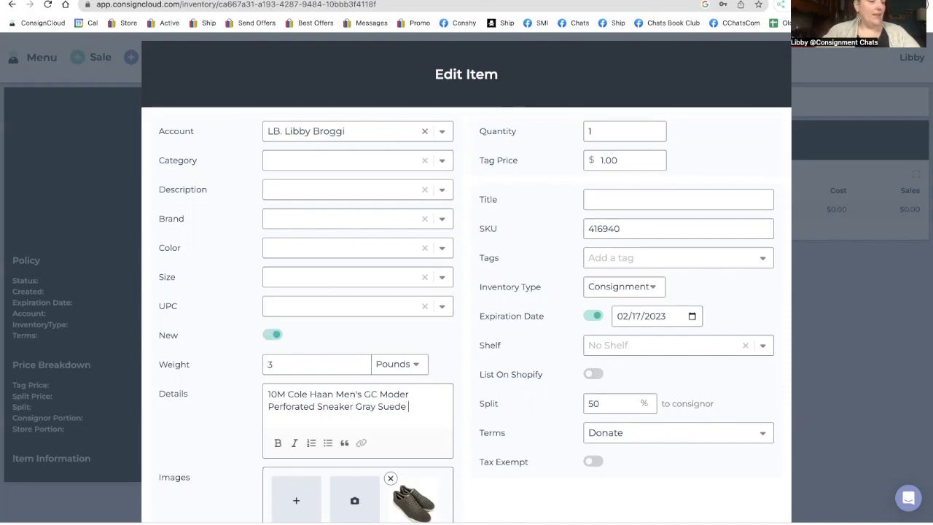
type("Laceup")
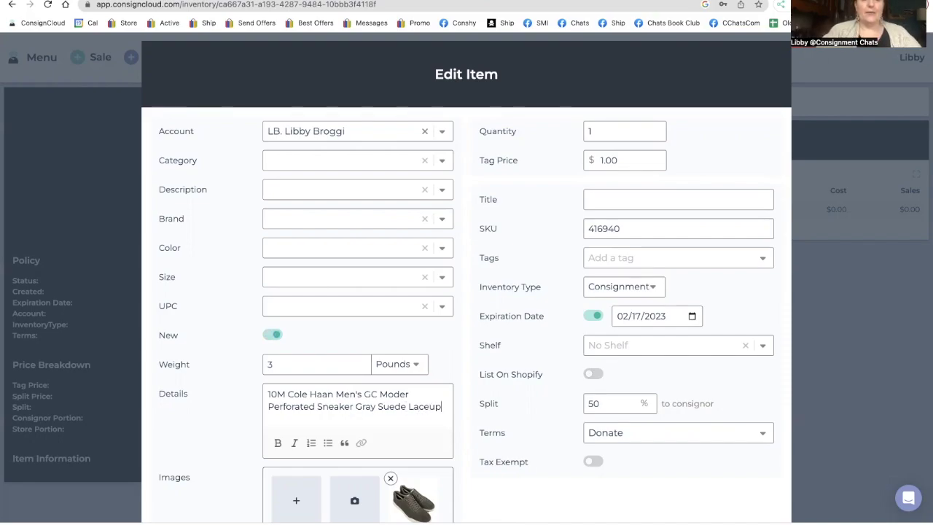
key("BackSpace")
type("Up Pa")
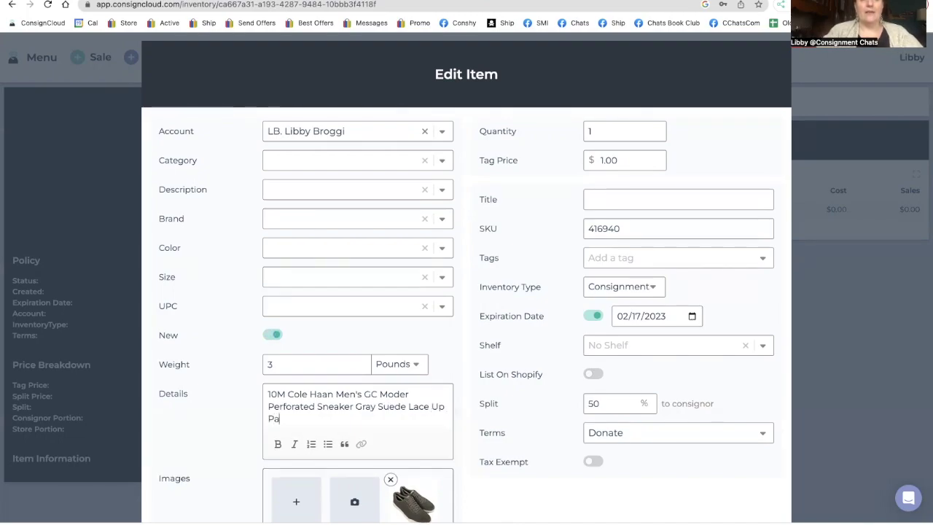
type("vement")
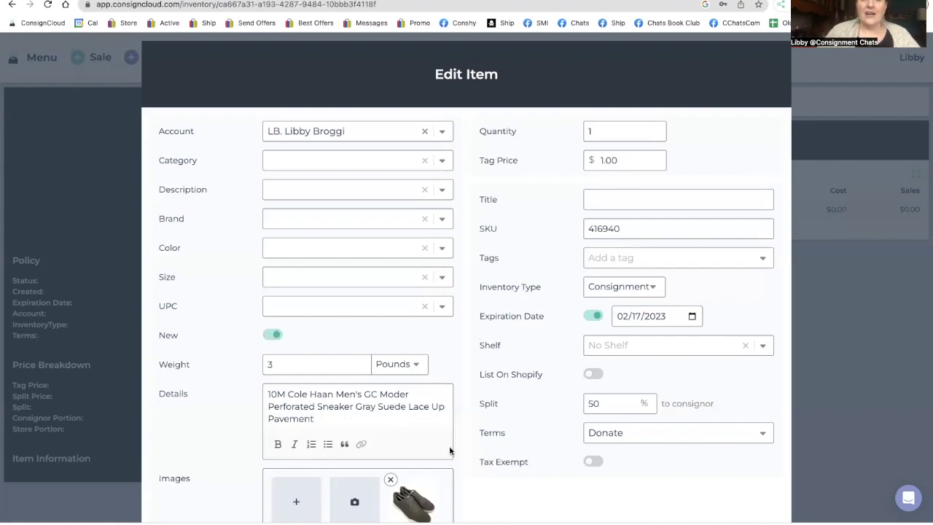
scroll(449, 448, "down", 2)
scroll(448, 448, "down", 1)
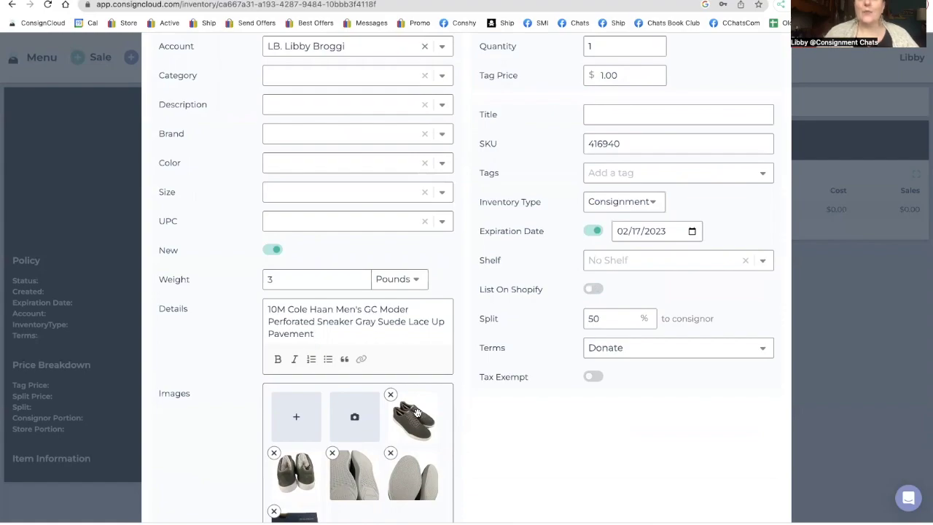
Step: Run a Google Lens search on the first gray shoe photo to compare Cole Haan prices
right_click(417, 413)
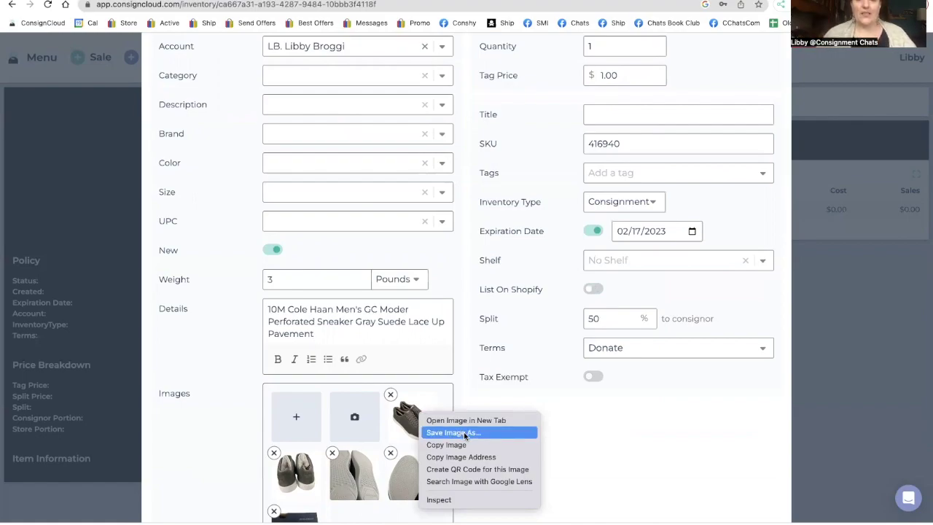
left_click(470, 482)
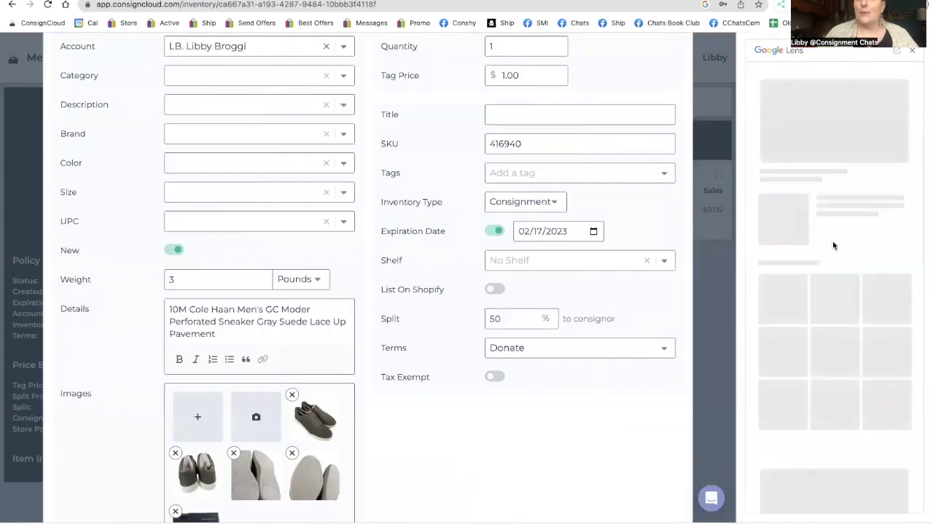
scroll(821, 394, "down", 3)
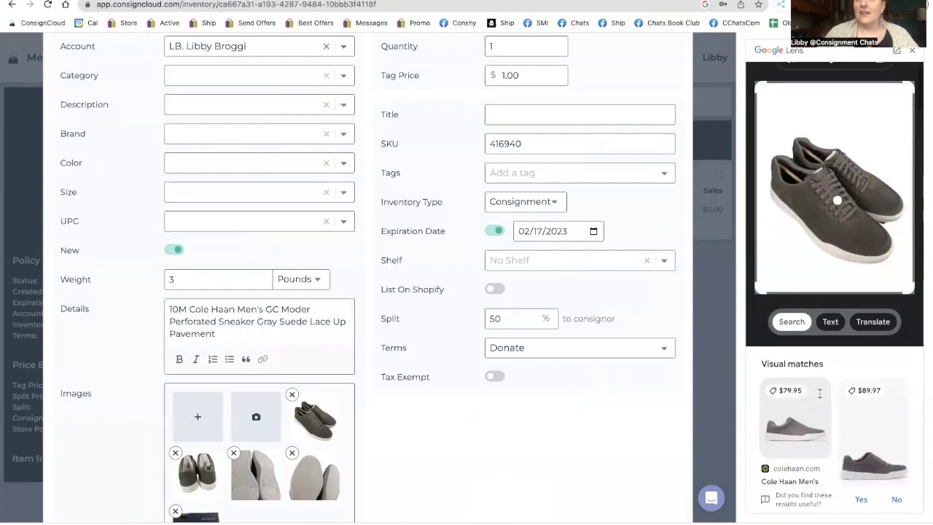
scroll(820, 393, "down", 2)
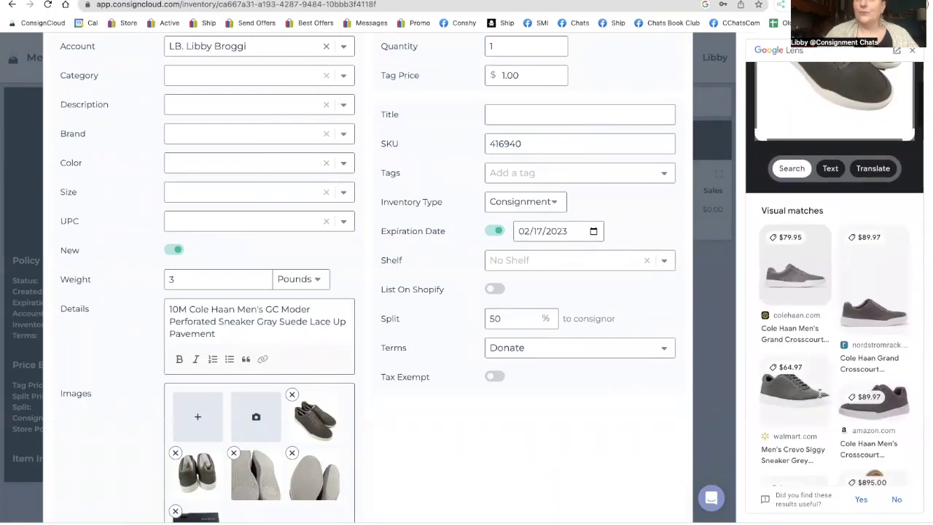
scroll(820, 394, "down", 3)
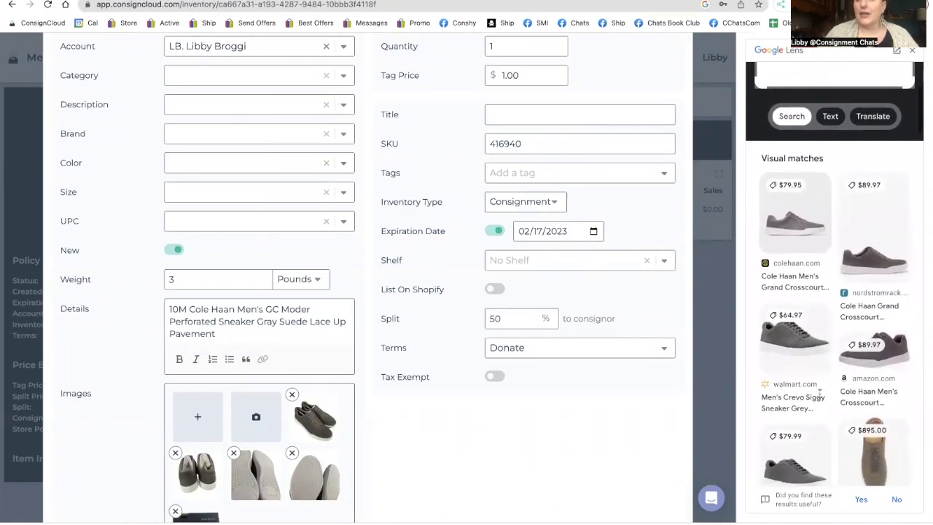
scroll(820, 394, "down", 3)
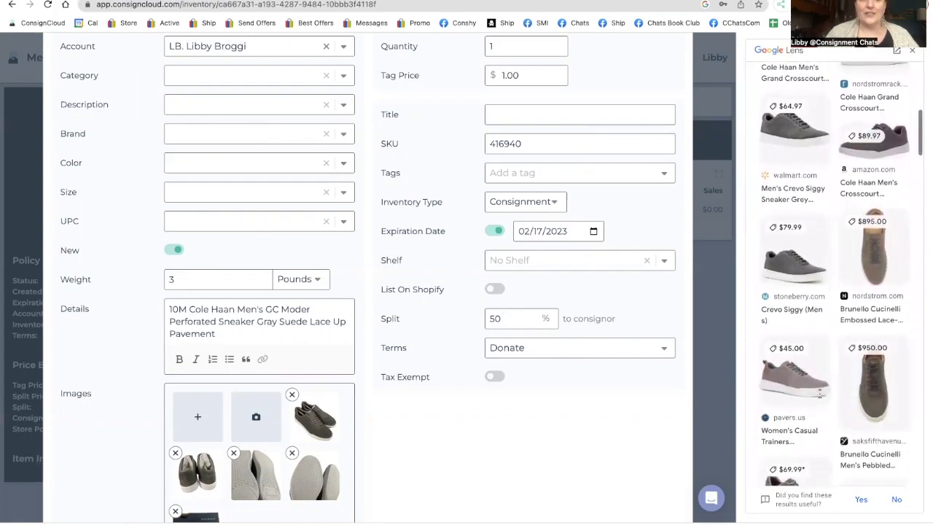
scroll(820, 393, "up", 4)
scroll(820, 394, "up", 7)
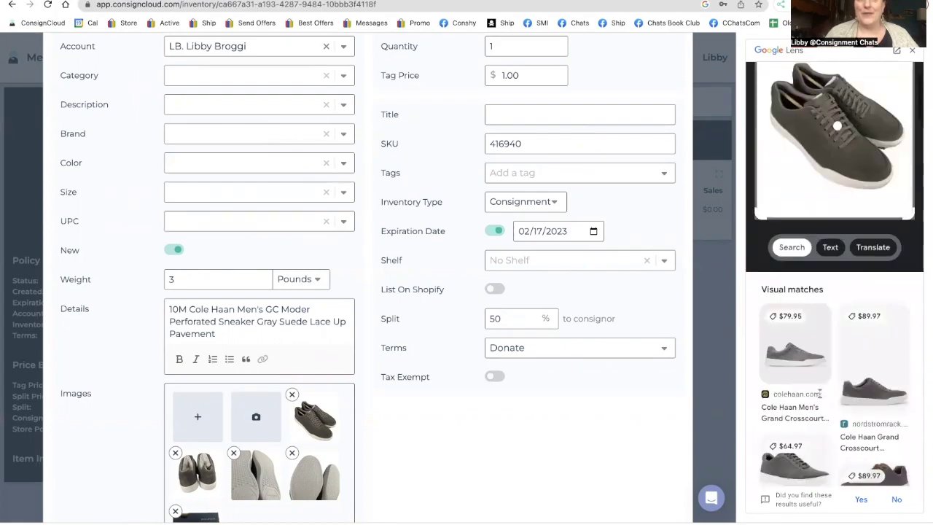
scroll(820, 394, "down", 1)
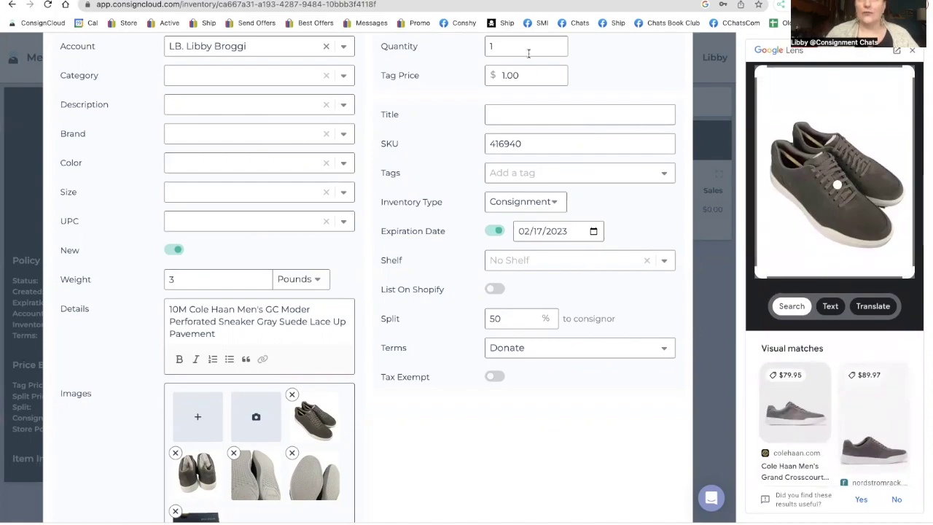
left_click(540, 76)
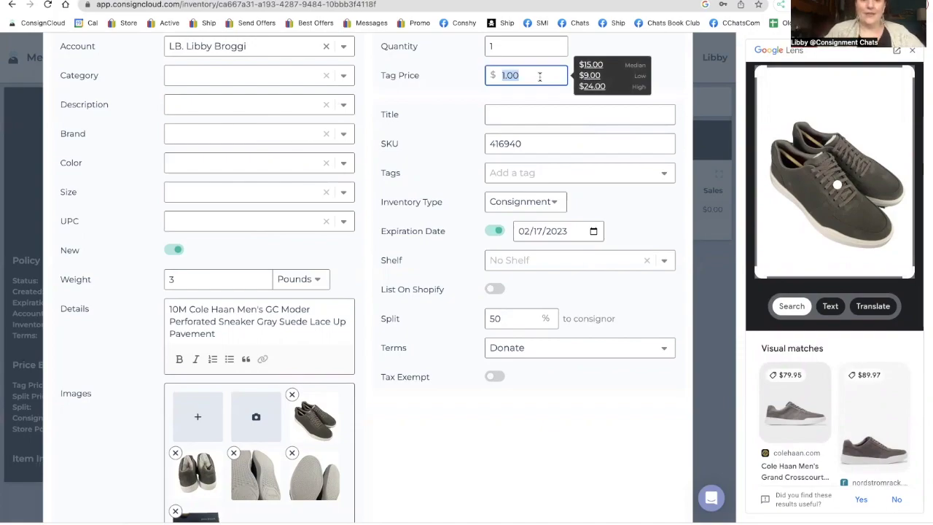
Step: Set the tag price to $69.00 and add the Men's Shoes tag
type("69")
left_click(453, 78)
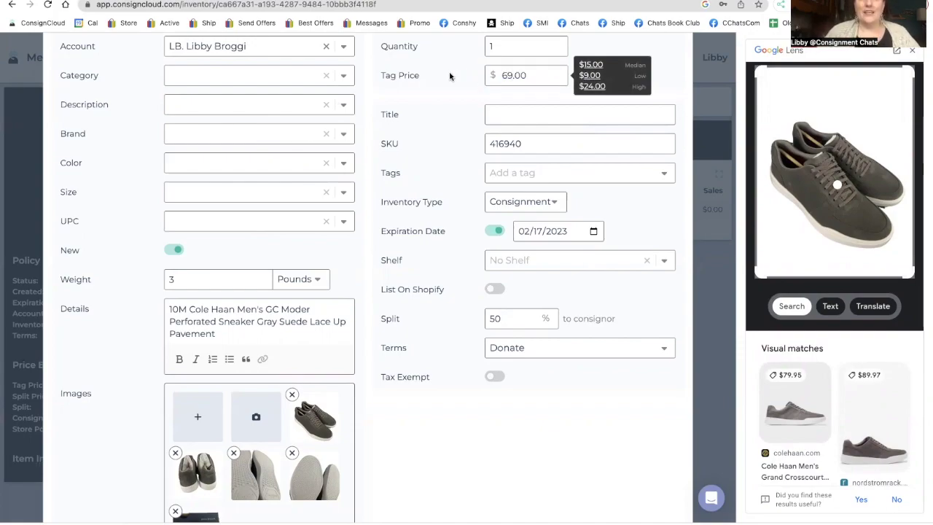
left_click(518, 180)
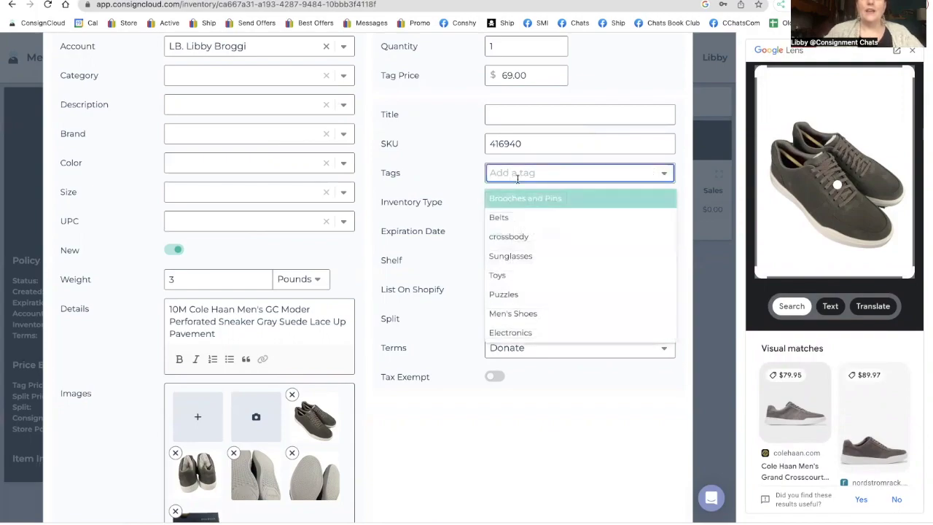
type("men")
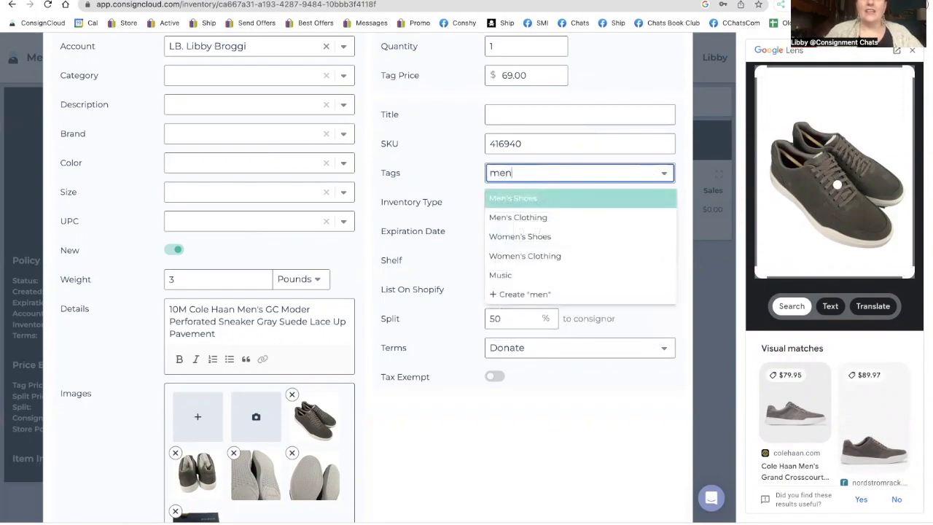
left_click(525, 199)
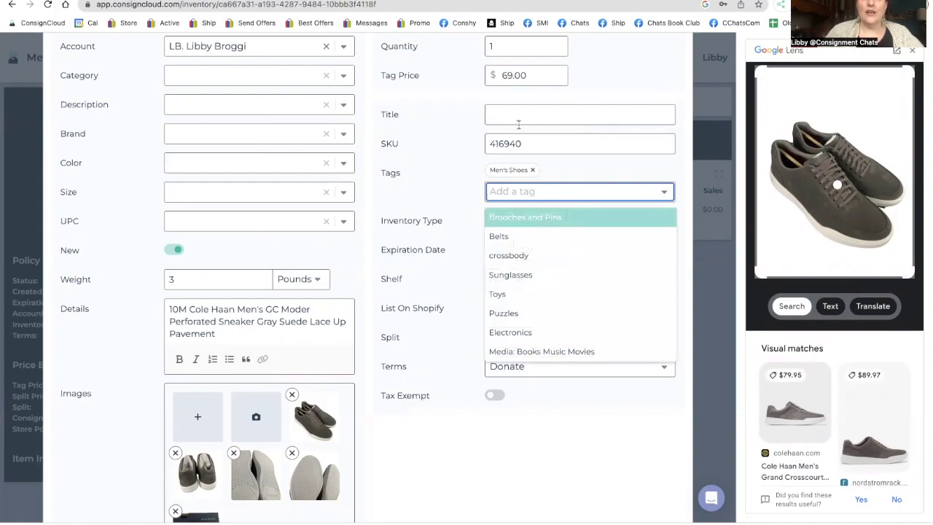
left_click(441, 189)
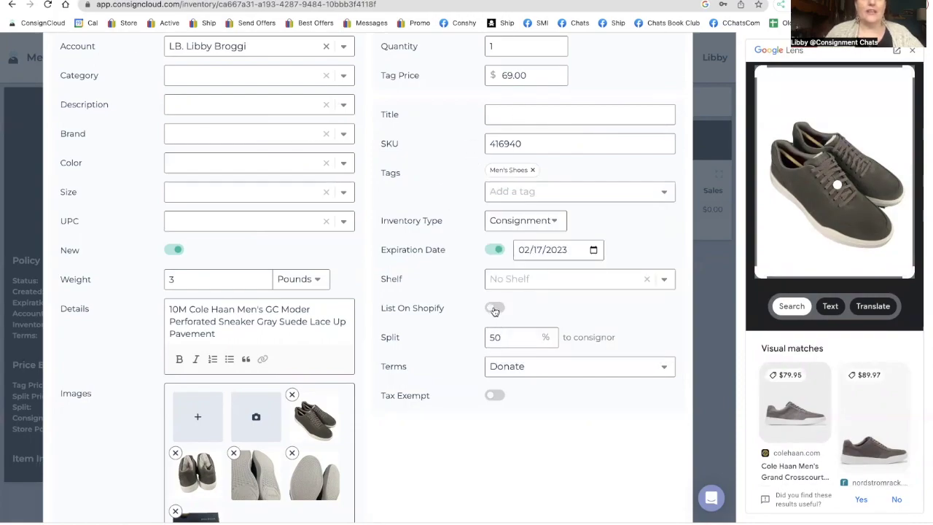
Step: Set the category to MENS SHOES and paste the Details text into Description
triple_click(221, 315)
key("ctrl+c")
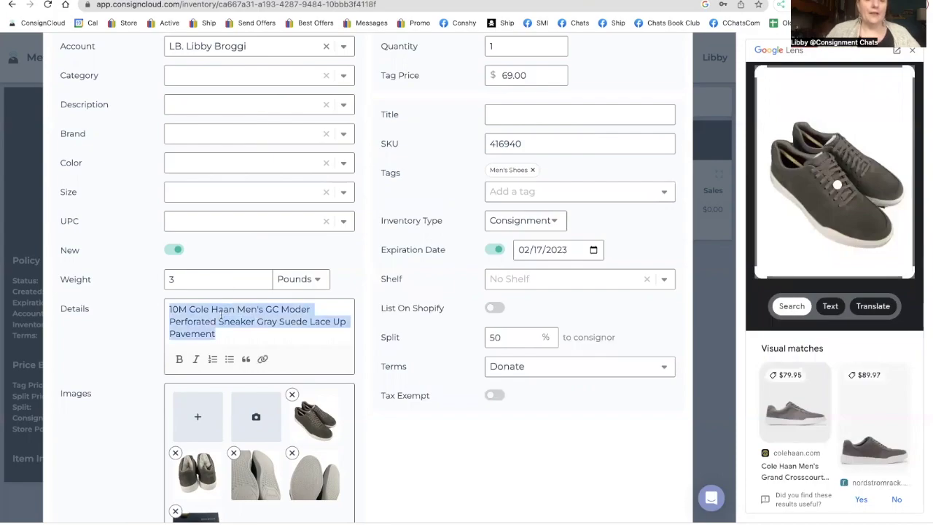
left_click(200, 75)
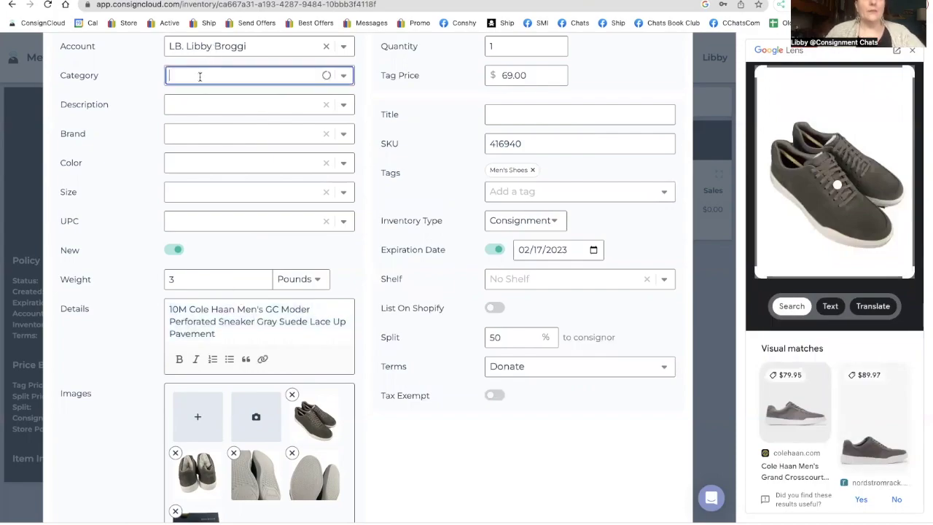
type("men")
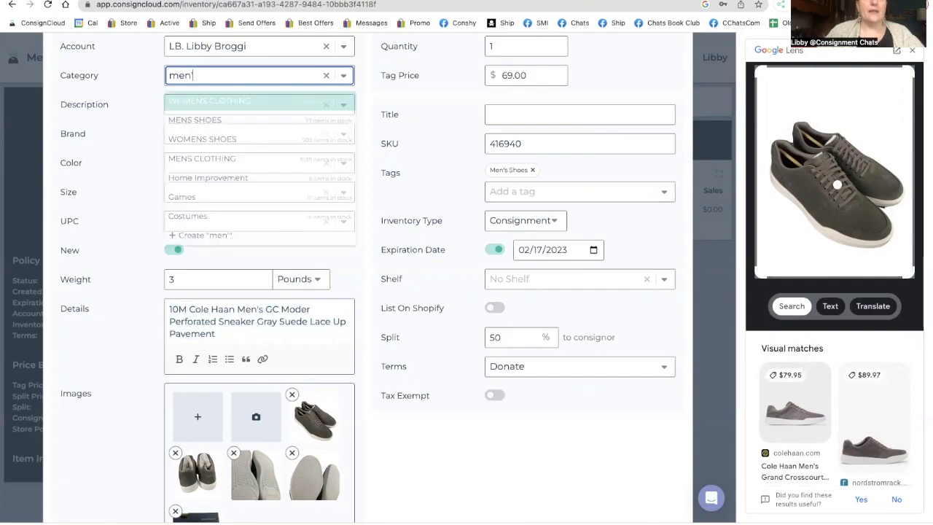
left_click(208, 121)
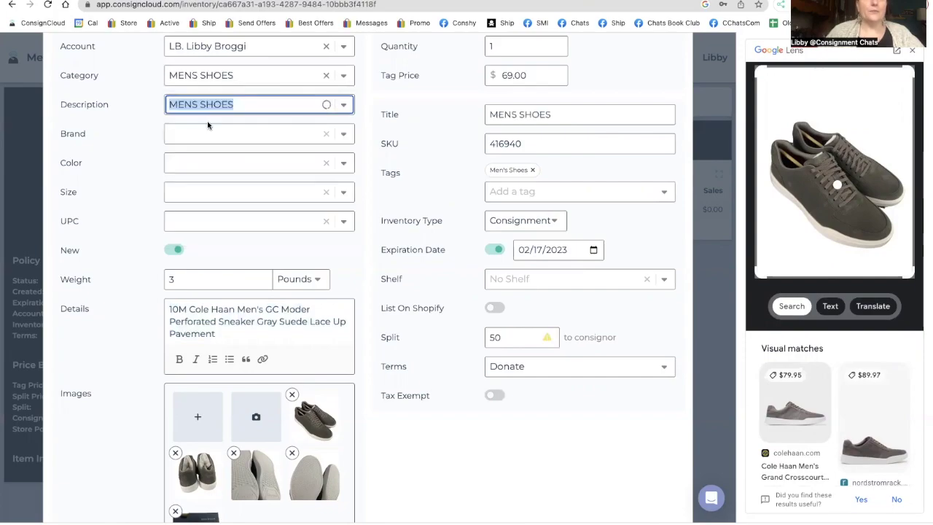
key("ctrl+v")
left_click(133, 104)
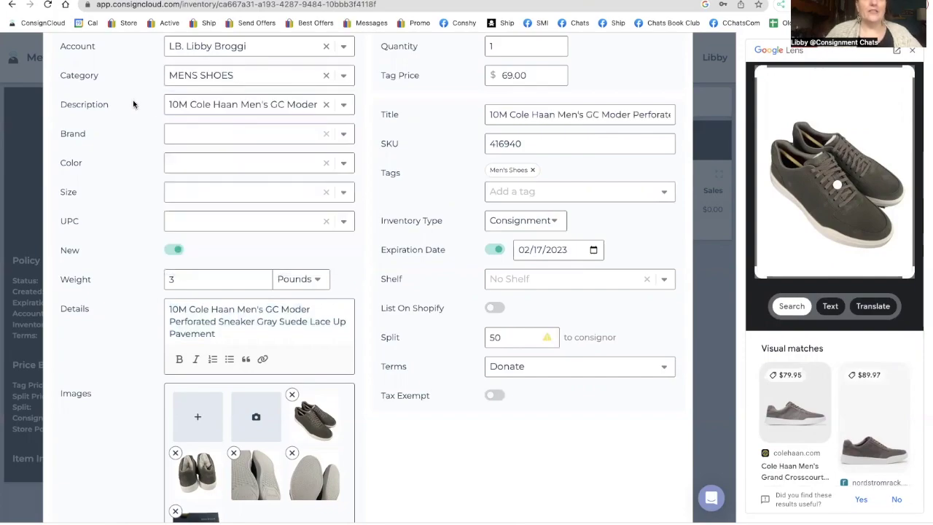
Step: Set brand Cole Haan, color Gray and size 10
left_click(173, 136)
type("C")
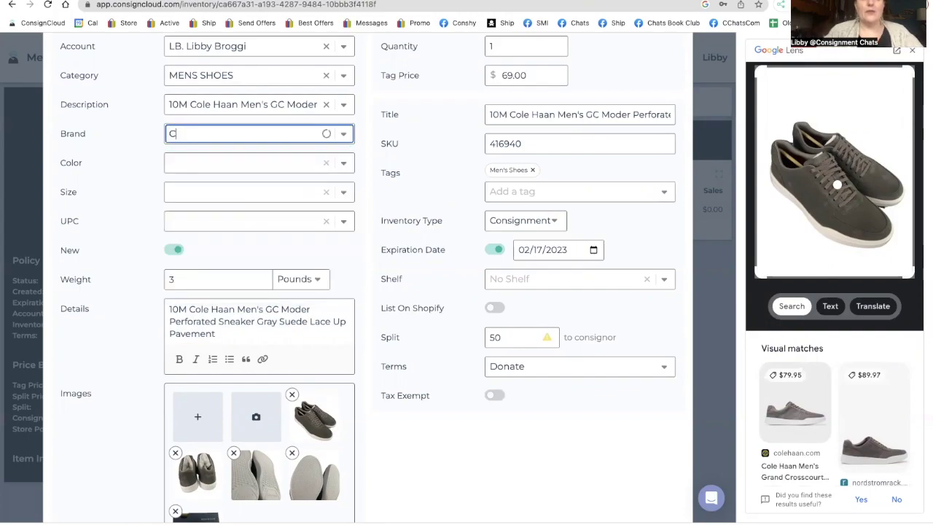
type("ole Haan")
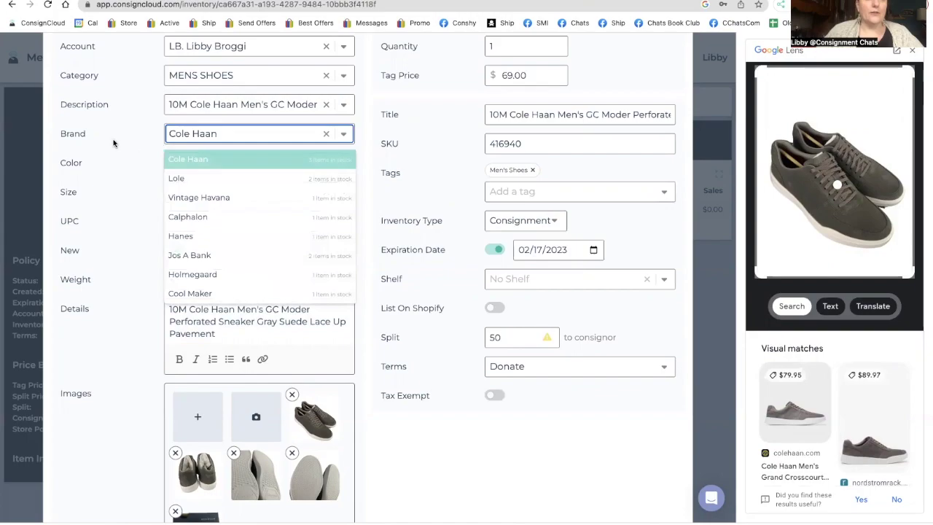
key("Return")
left_click(180, 163)
type("Gr")
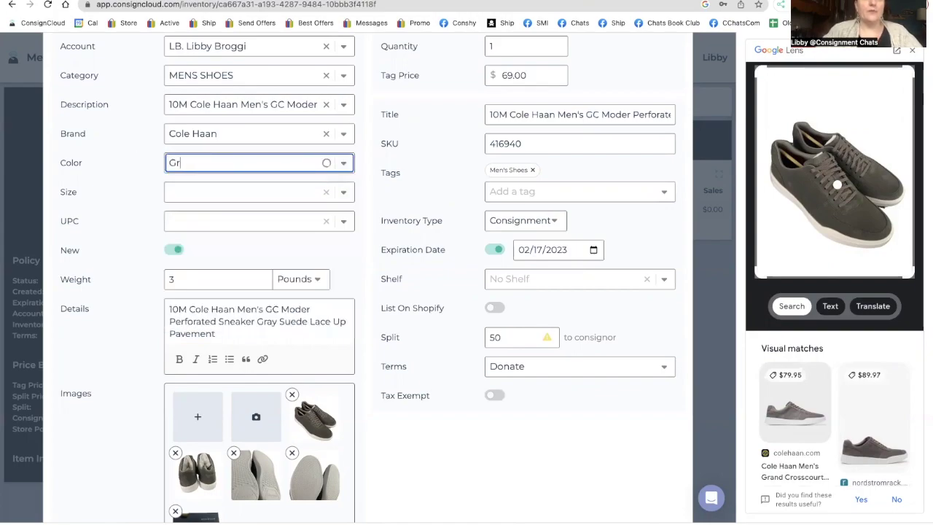
type("ay")
key("Tab")
type("10")
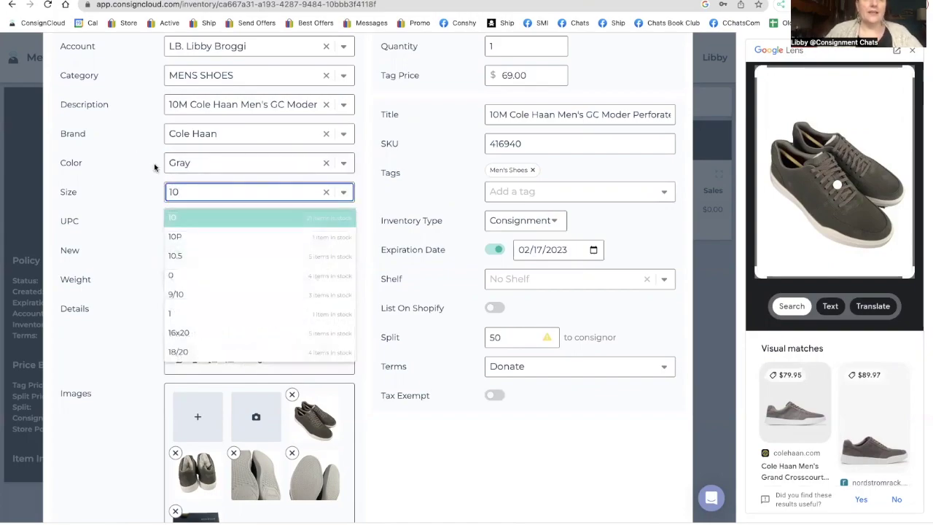
key("Return")
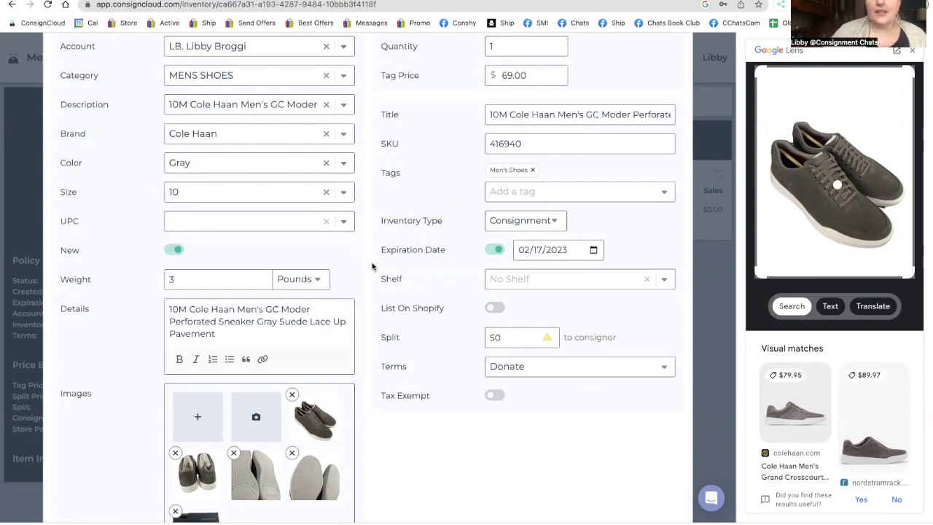
Step: Enable List On Shopify for item 416940 and save the changes
scroll(373, 271, "down", 3)
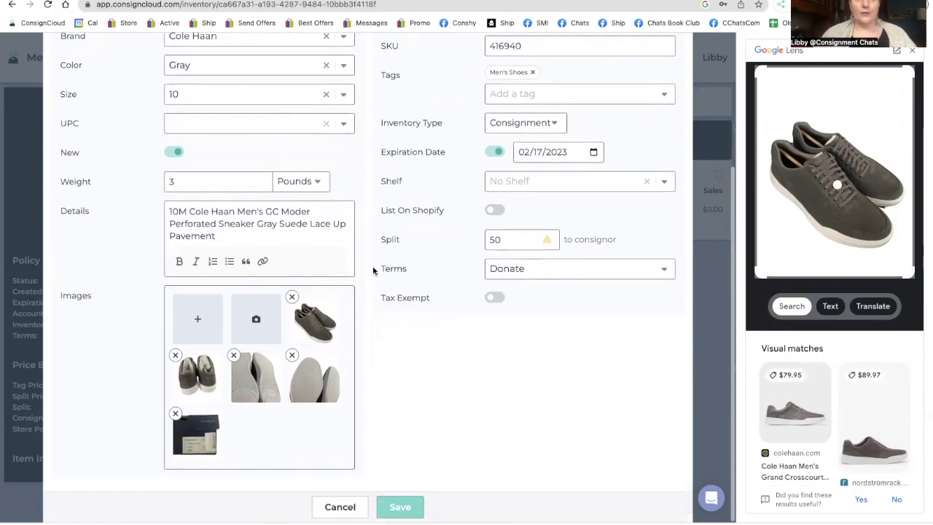
scroll(373, 270, "up", 2)
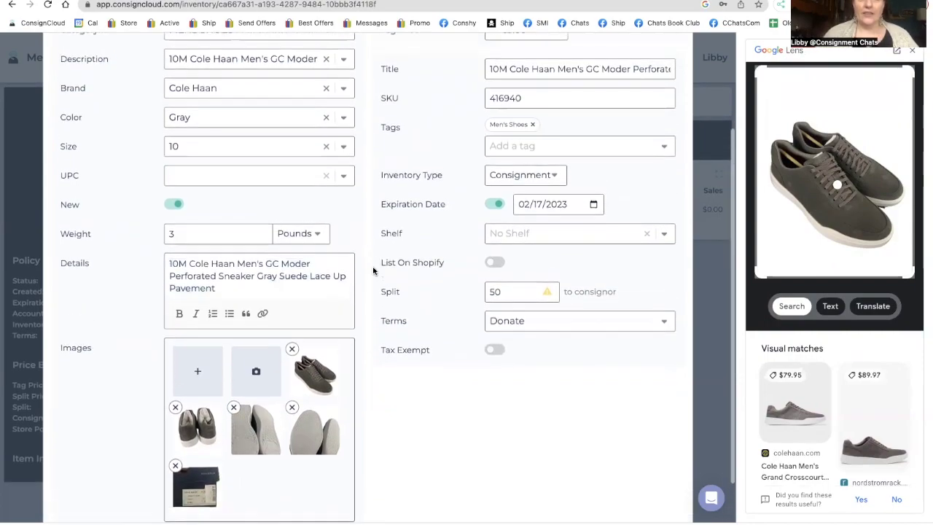
scroll(373, 271, "down", 2)
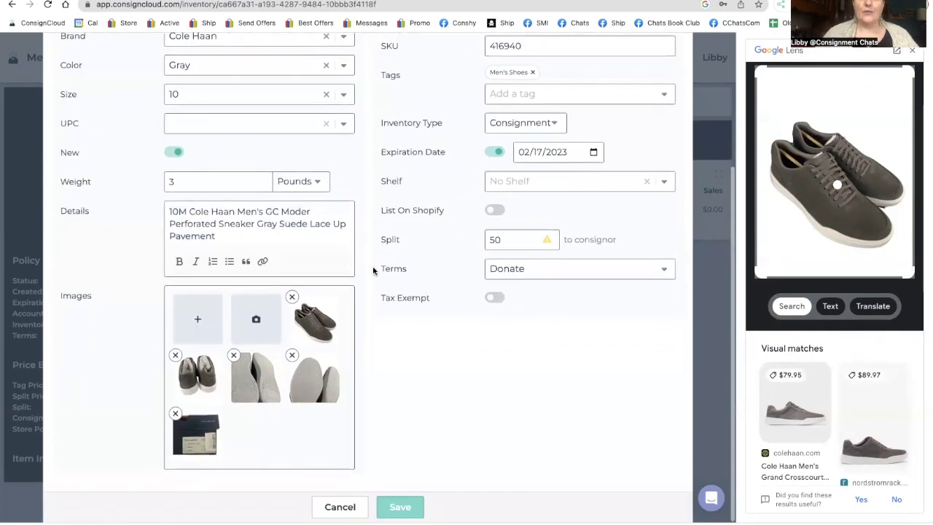
left_click(494, 211)
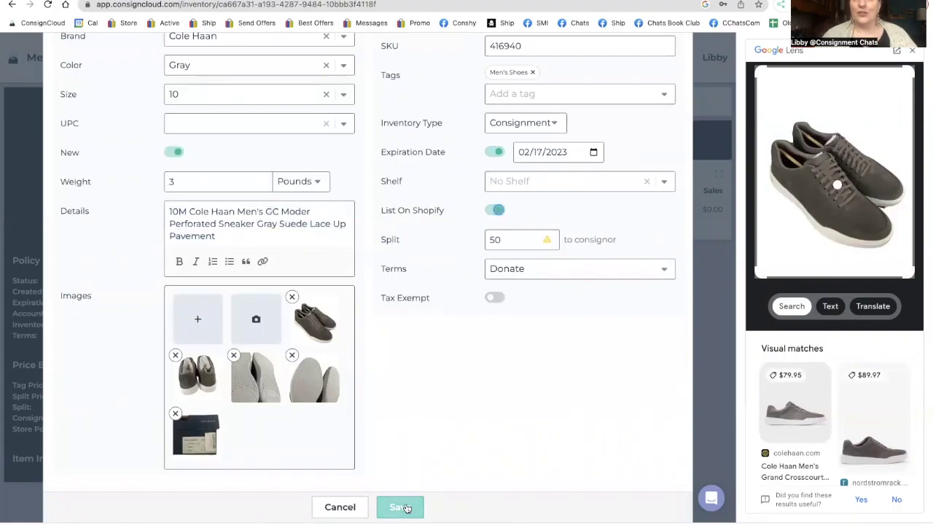
scroll(444, 364, "up", 2)
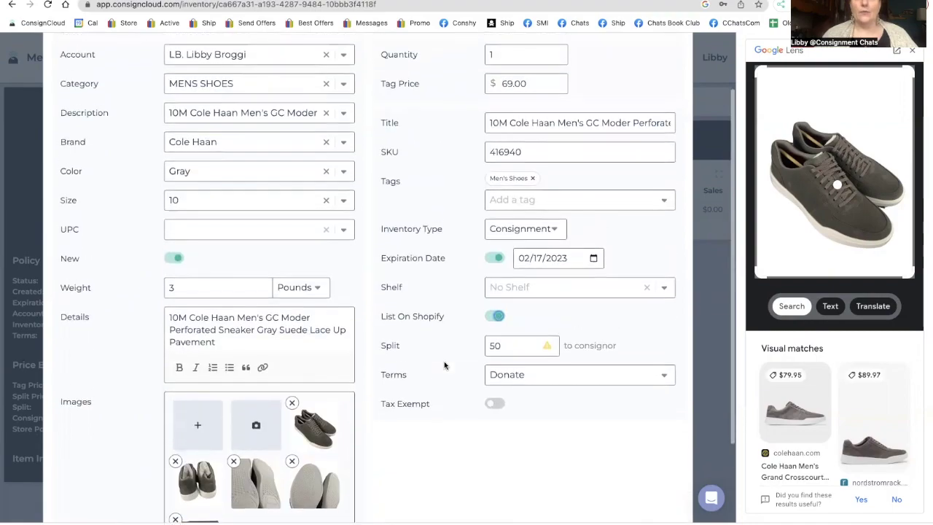
scroll(444, 364, "down", 2)
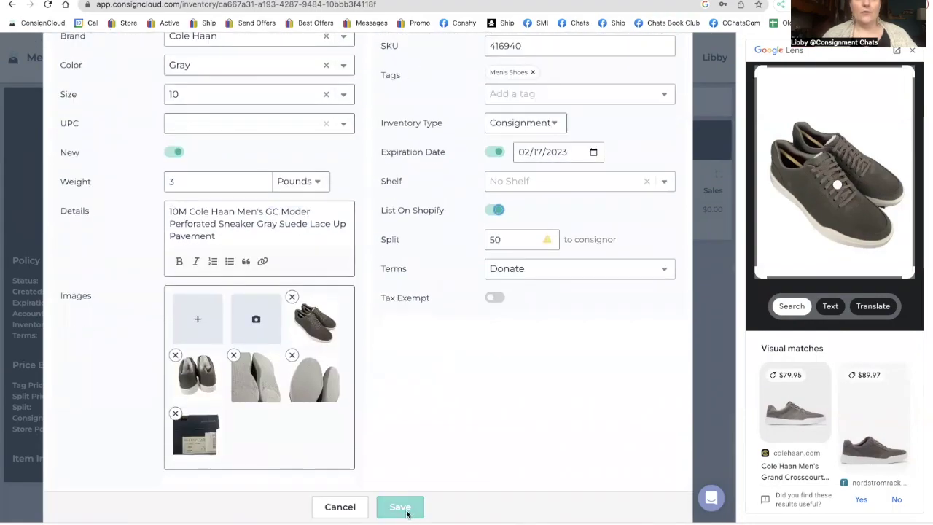
left_click(400, 507)
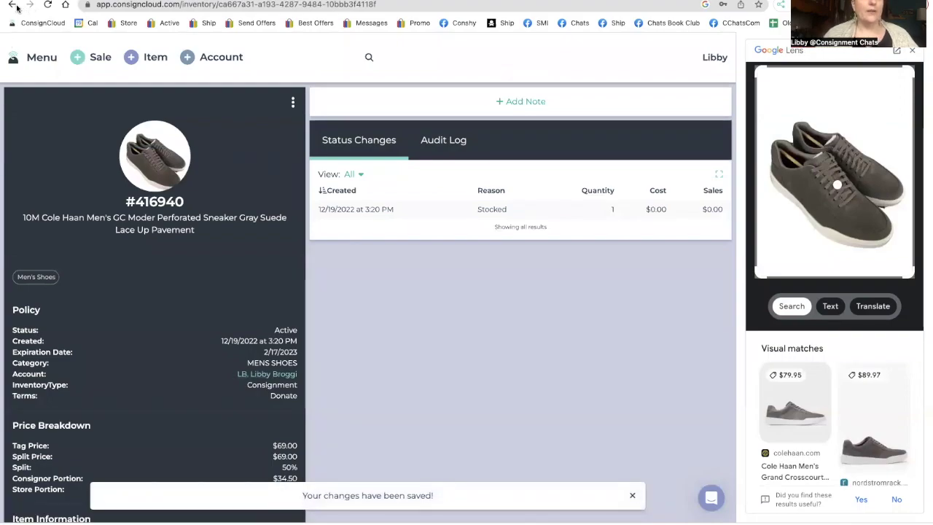
left_click(14, 6)
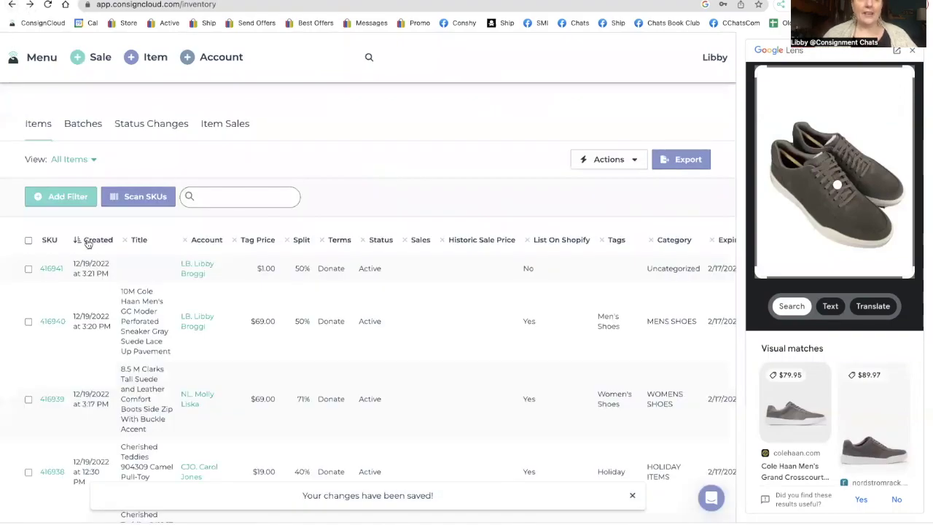
Step: Open item 416941 for editing and begin its Details with '8M Nike Women's Mide'
left_click(48, 270)
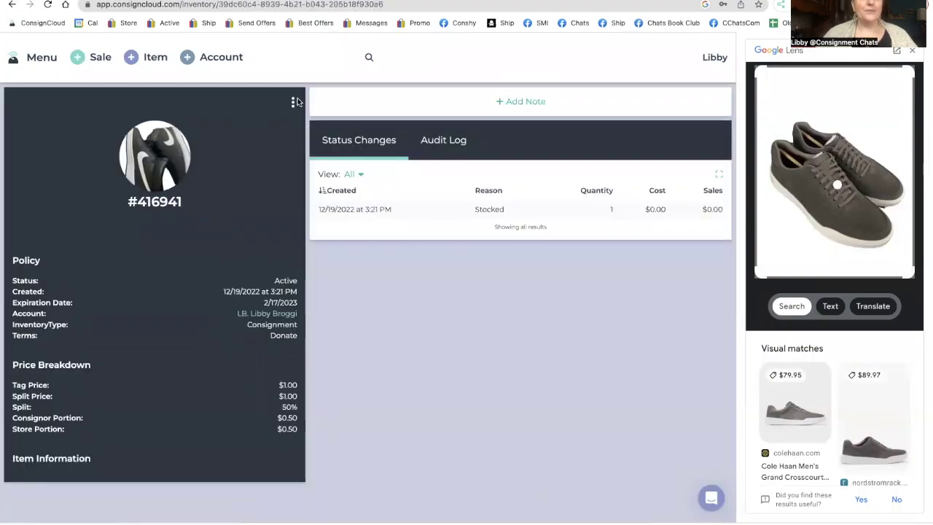
left_click(293, 102)
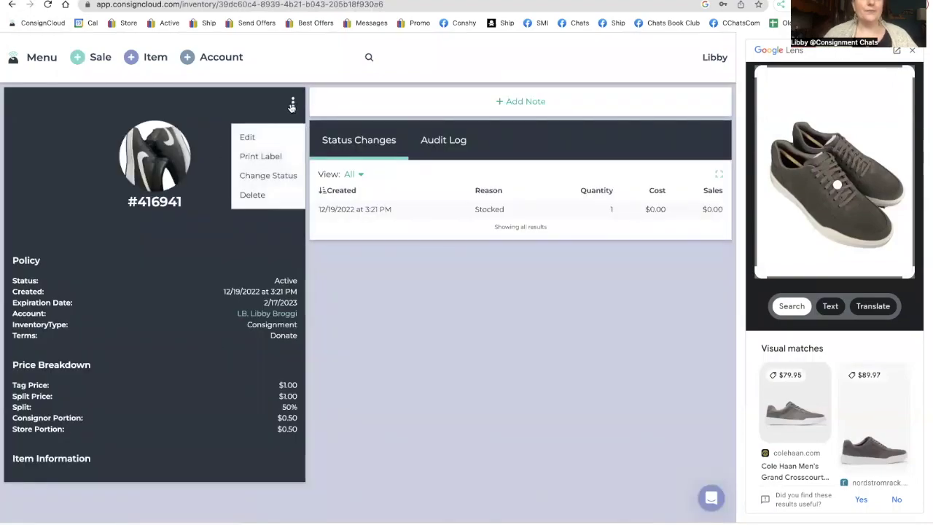
left_click(278, 140)
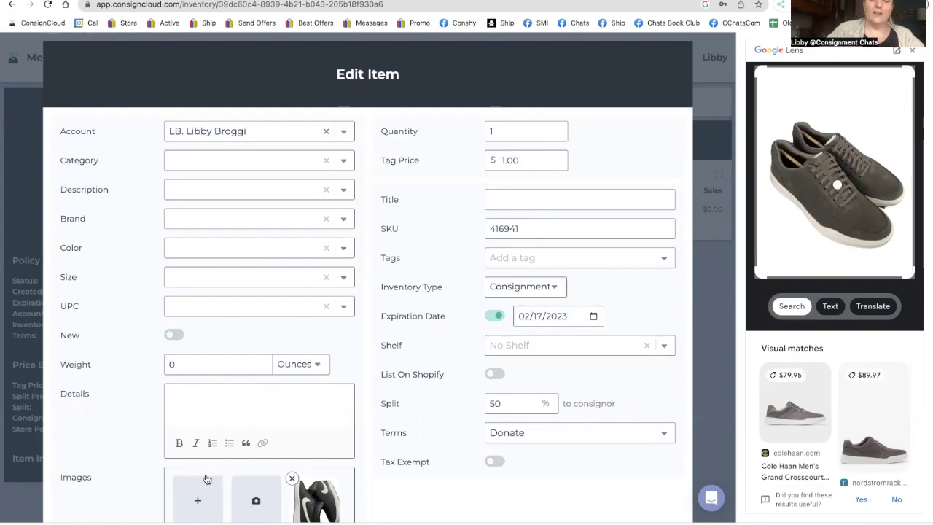
type("8")
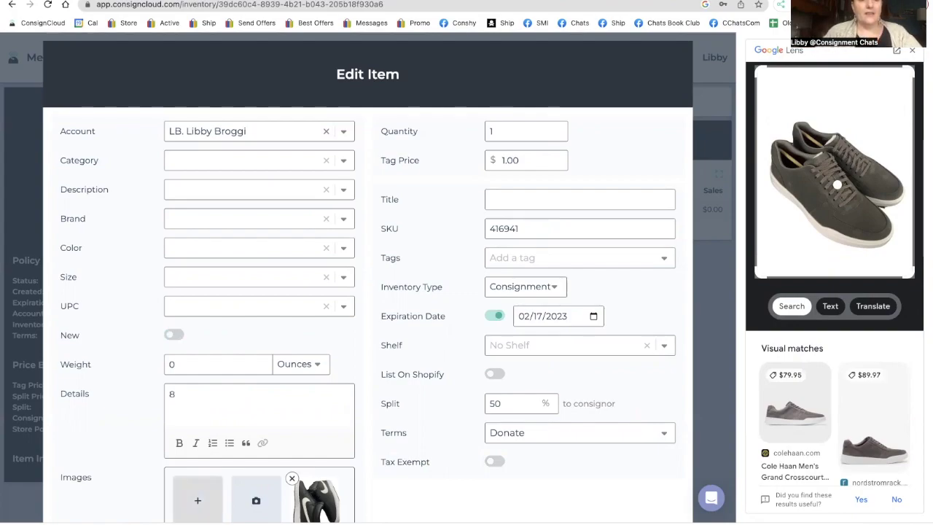
type("M")
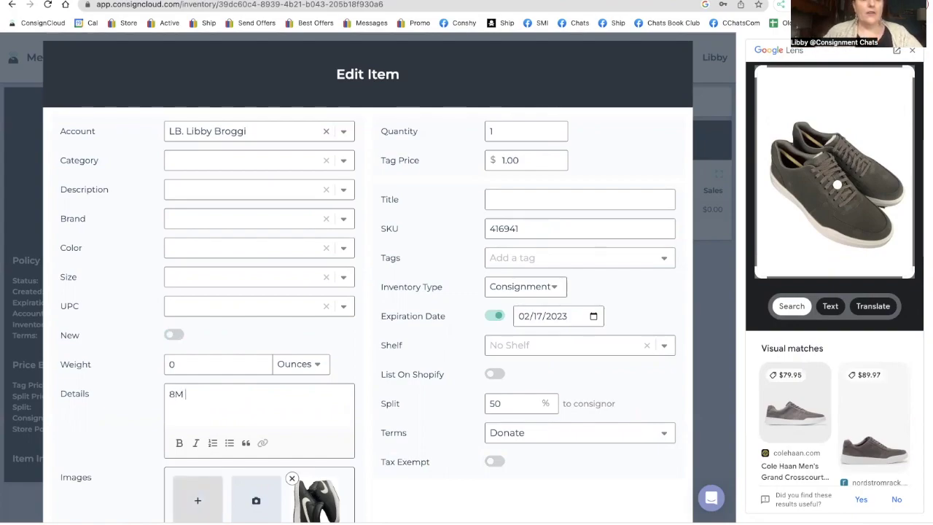
type(" Nike W")
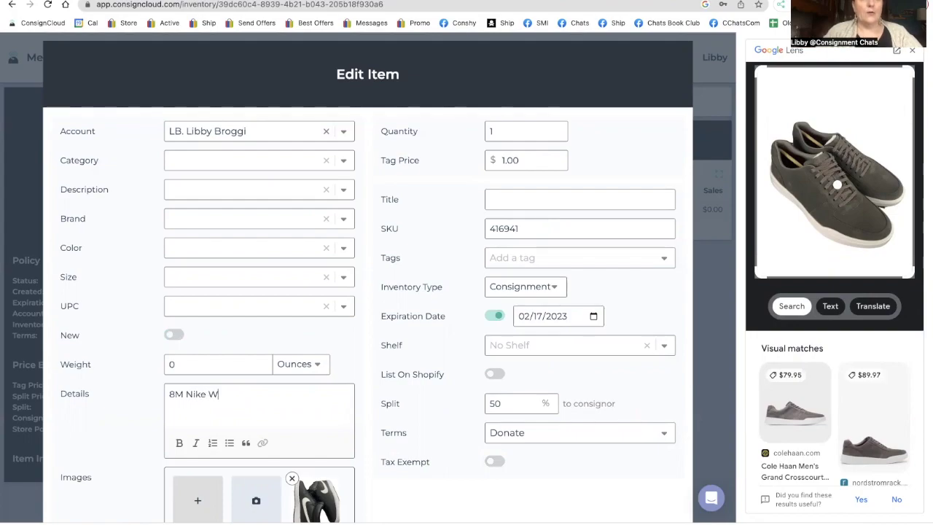
type("omen's Mide")
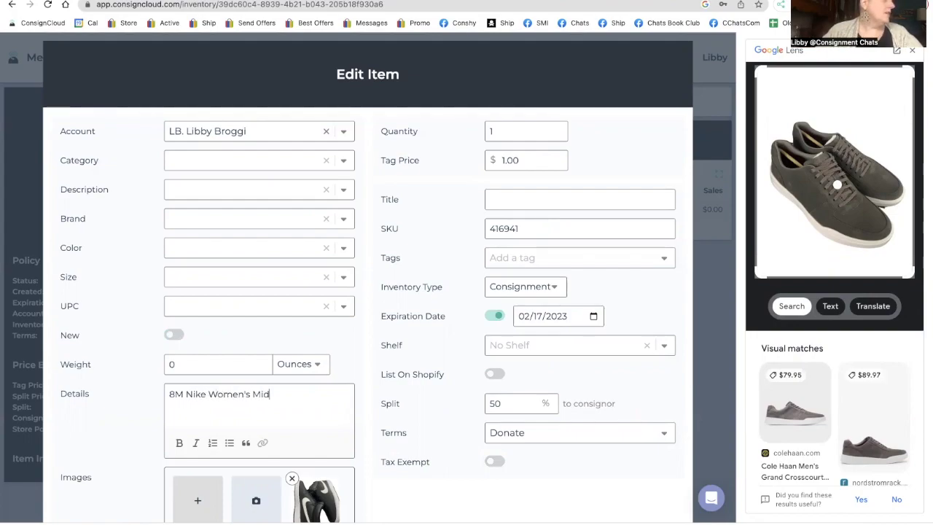
Step: Correct the Details to read '8M Nike Women's Court Vision Mid Sneaker LaceUp'
key("BackSpace")
key("BackSpace")
key("BackSpace")
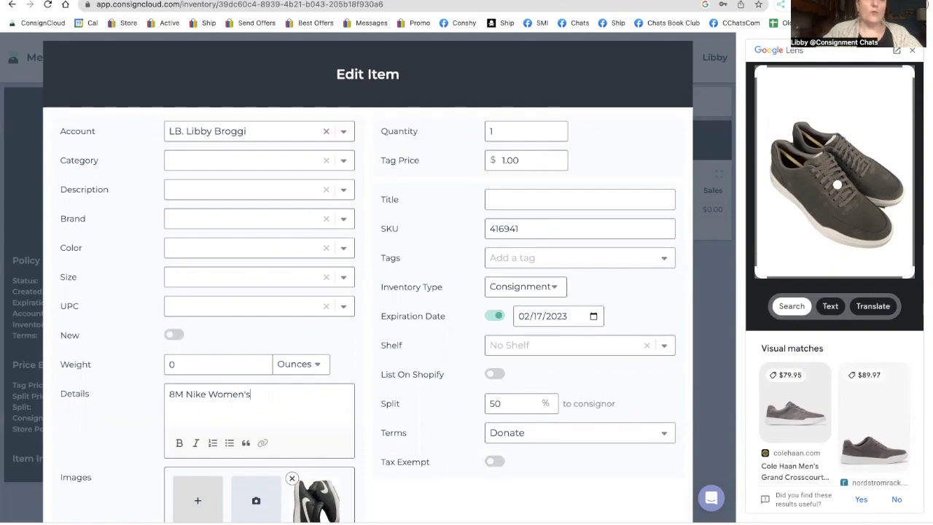
type("Cour")
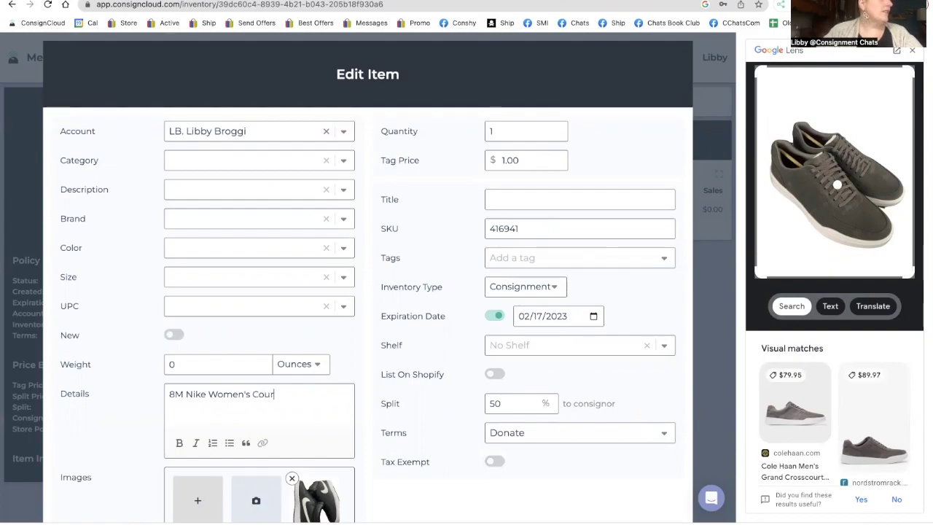
type("t Vis")
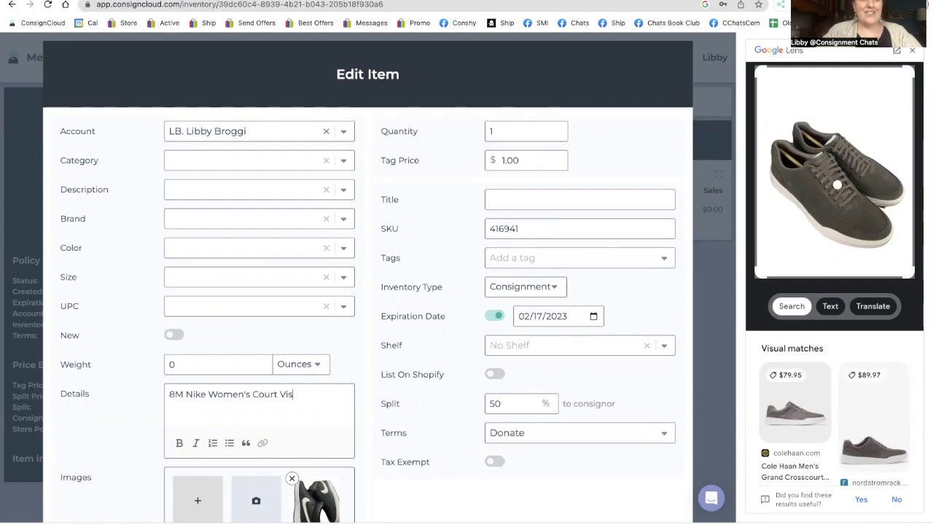
type("ion Mi")
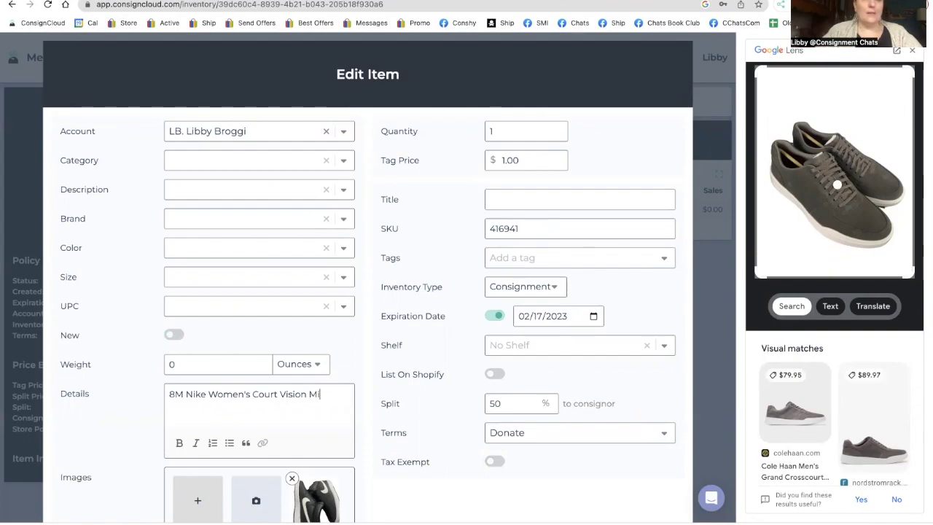
type("d Sneake")
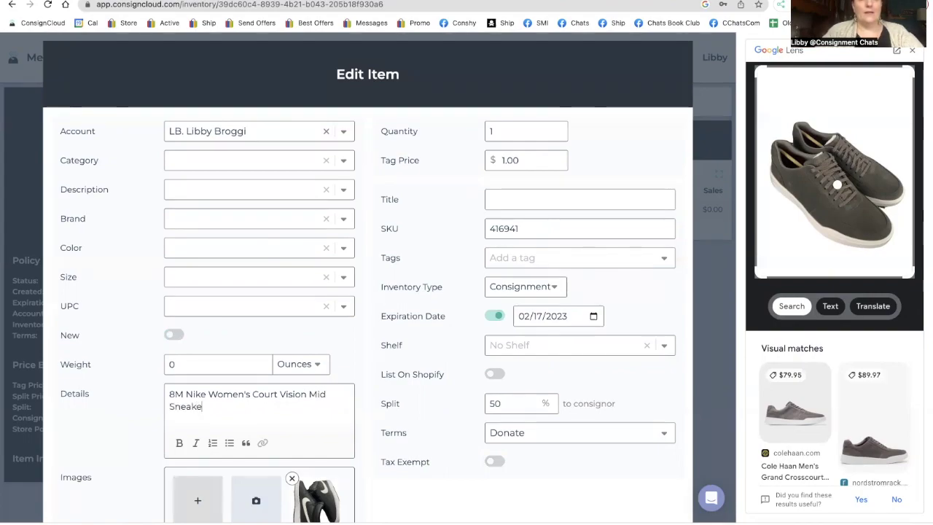
type("r La")
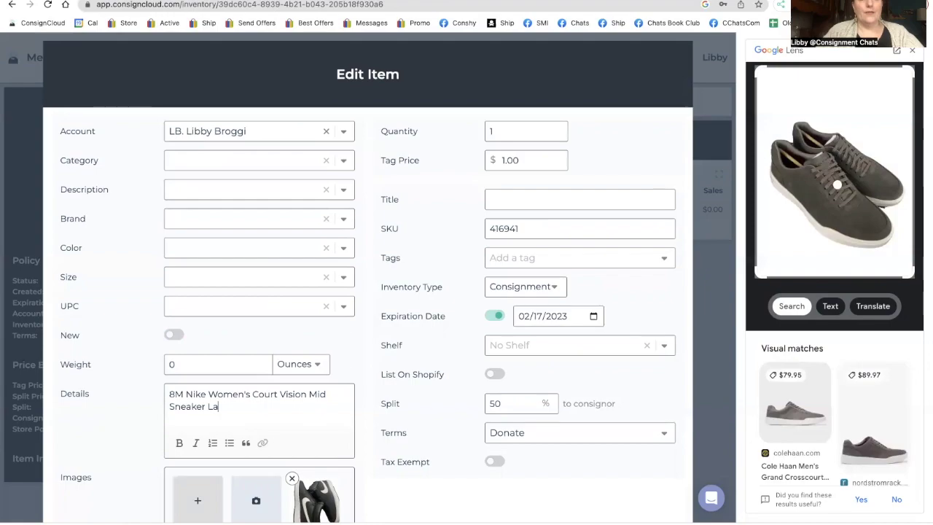
type("ceUp")
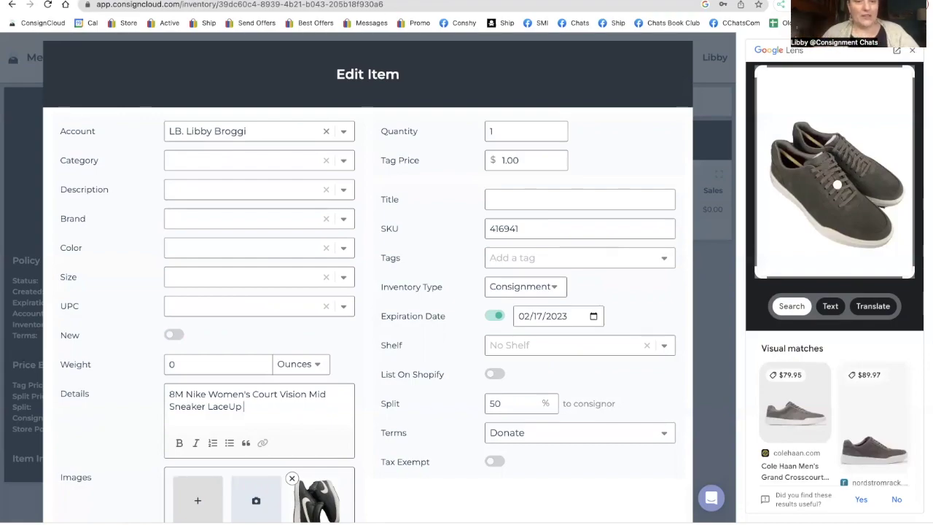
triple_click(195, 397)
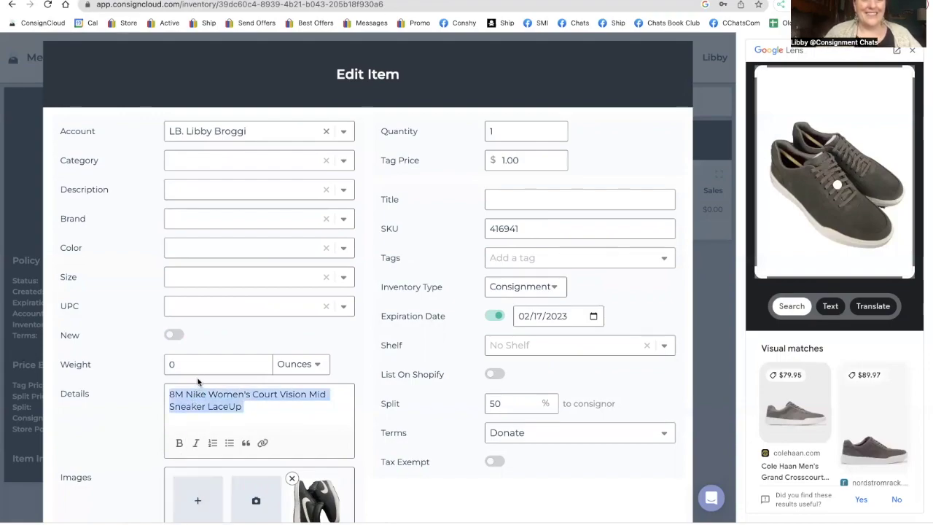
Step: Set the item's weight to 3 Pounds
left_click(195, 369)
key("BackSpace")
type("3")
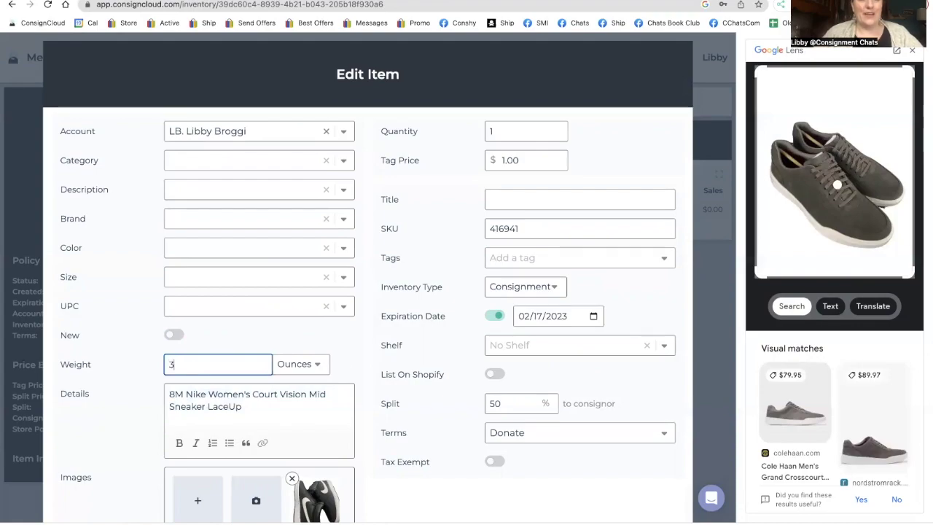
left_click(314, 365)
left_click(315, 352)
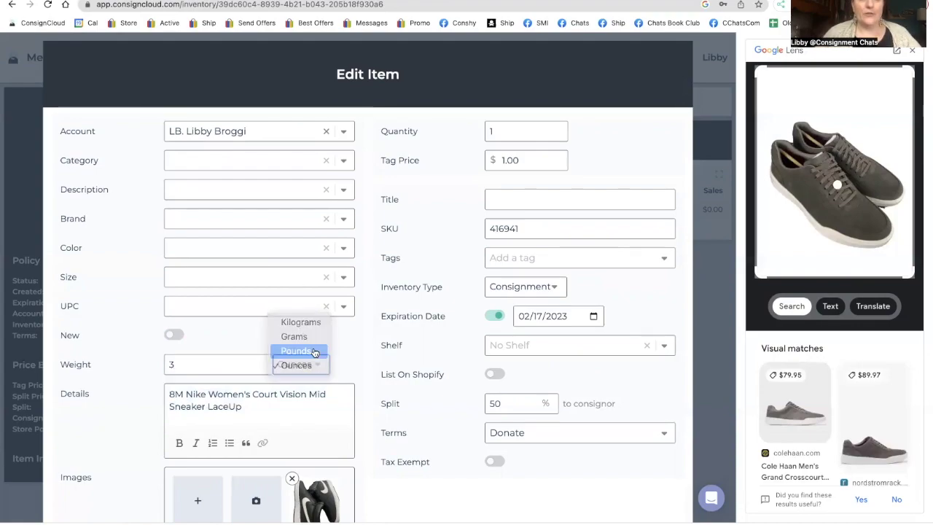
left_click(547, 162)
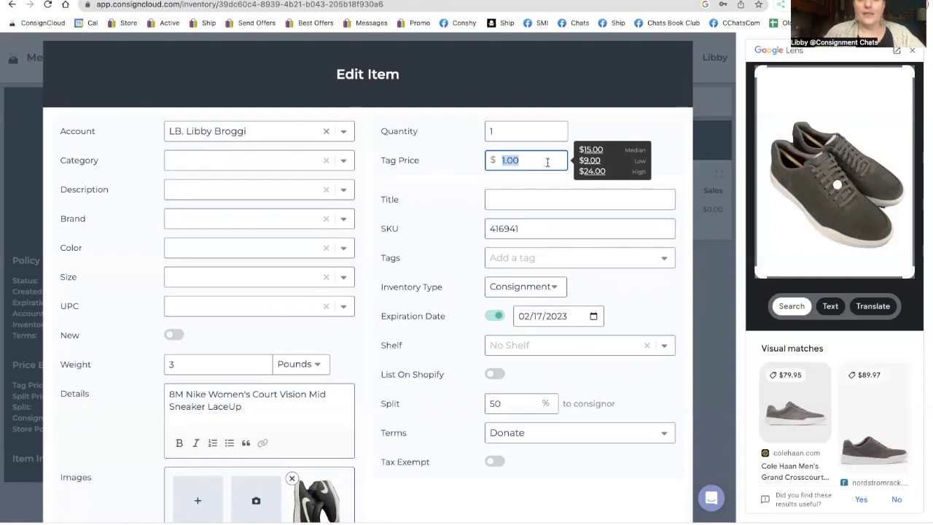
Step: Check Google Lens matches for the Nike shoe photo and set the tag price to 49
right_click(319, 492)
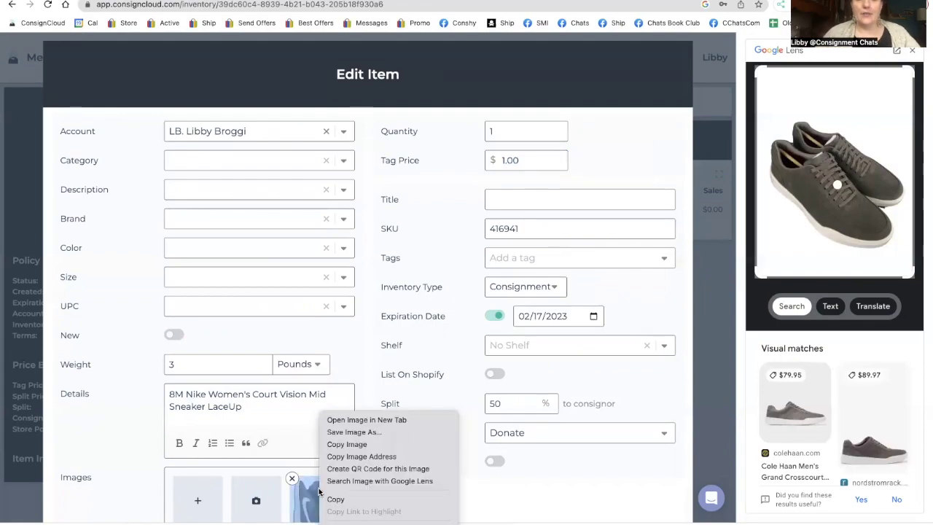
left_click(362, 481)
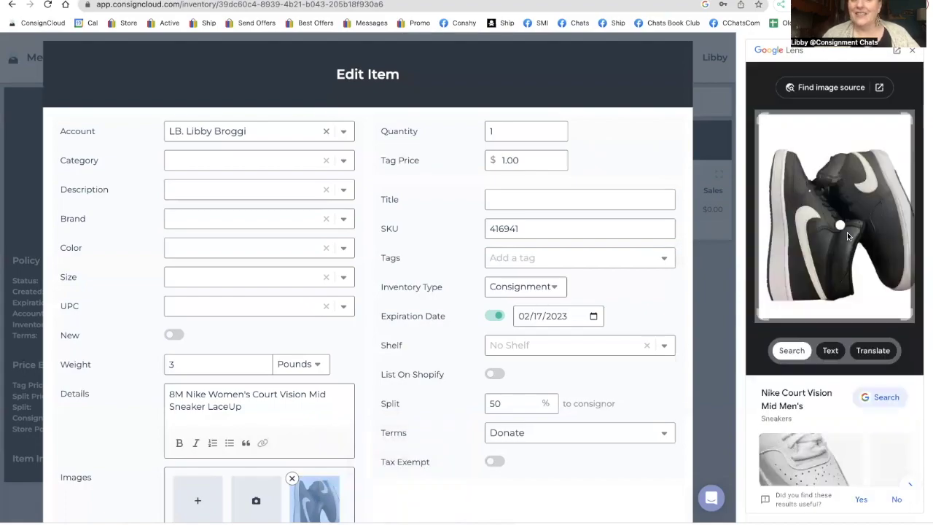
scroll(847, 232, "down", 4)
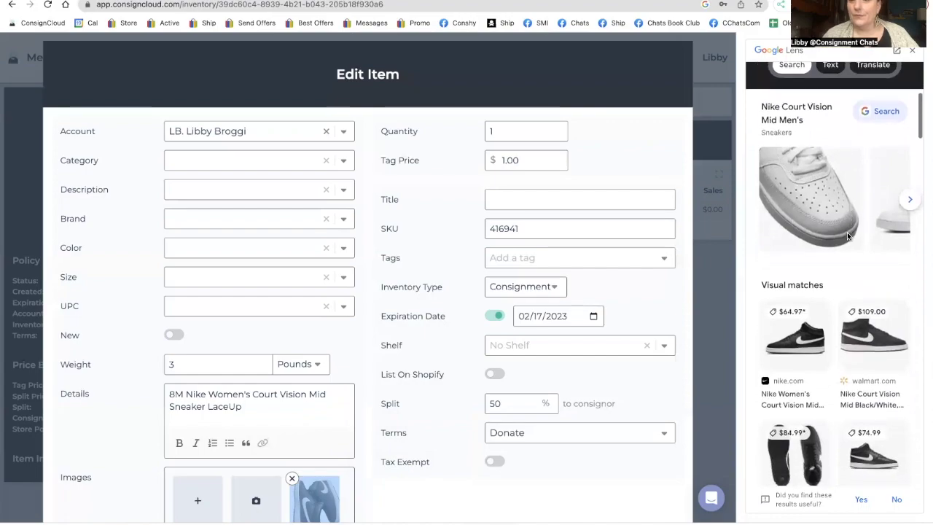
scroll(847, 232, "down", 2)
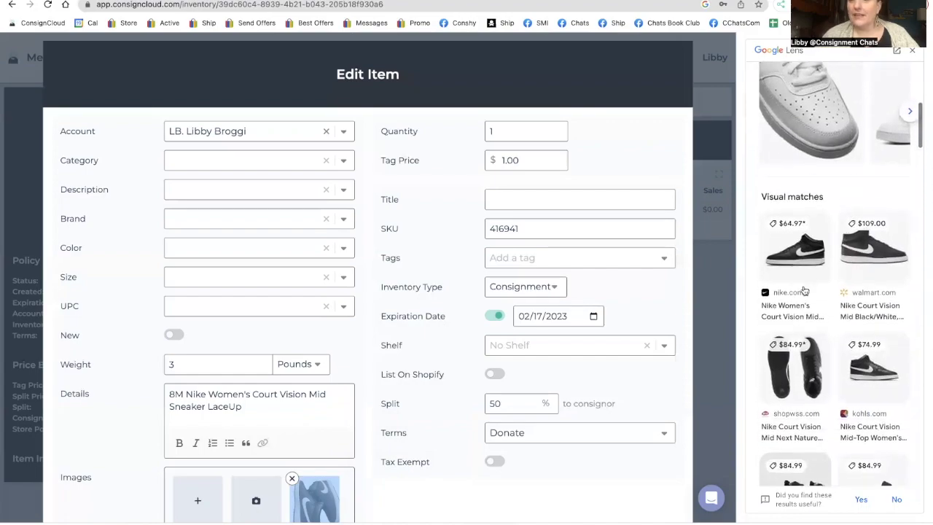
scroll(802, 248, "down", 1)
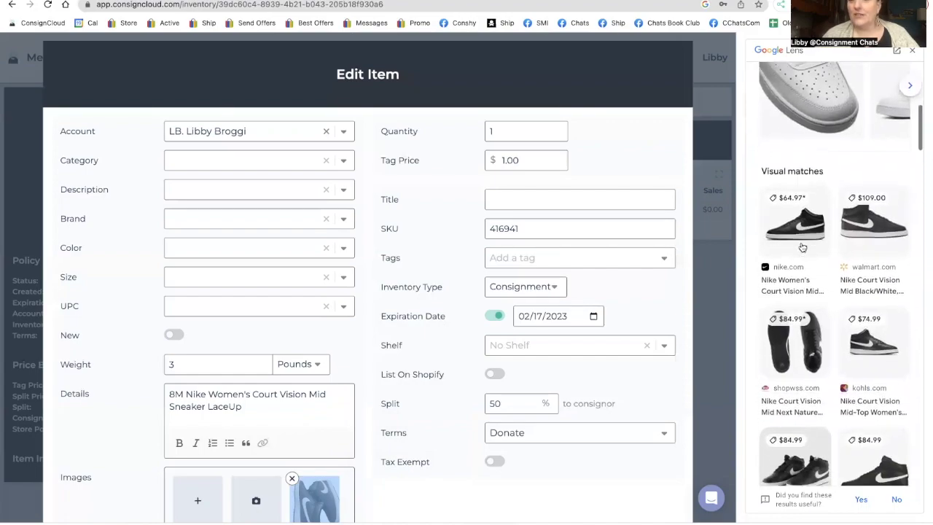
scroll(803, 248, "down", 2)
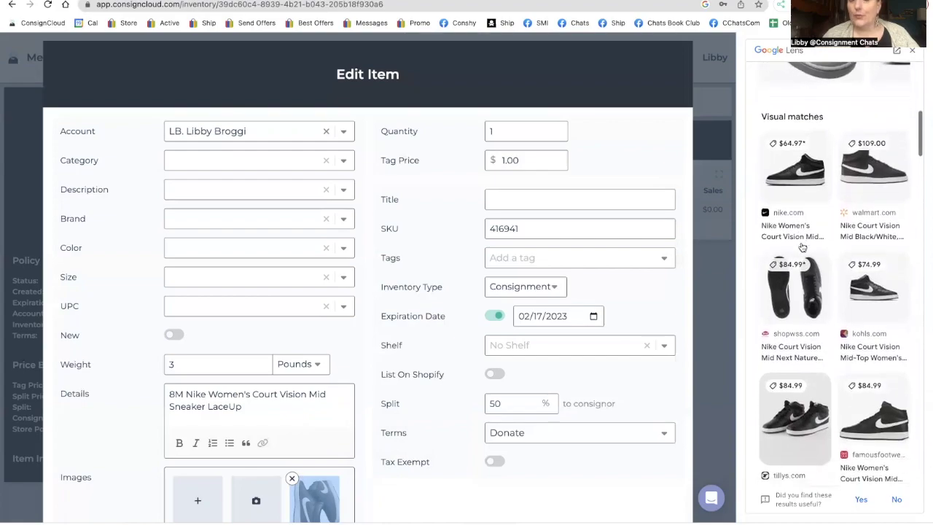
scroll(803, 248, "up", 1)
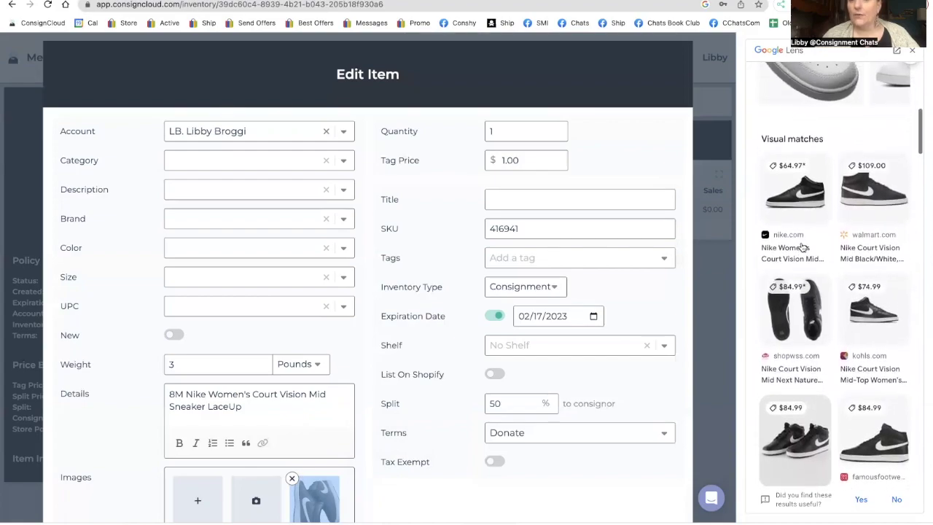
left_click(538, 162)
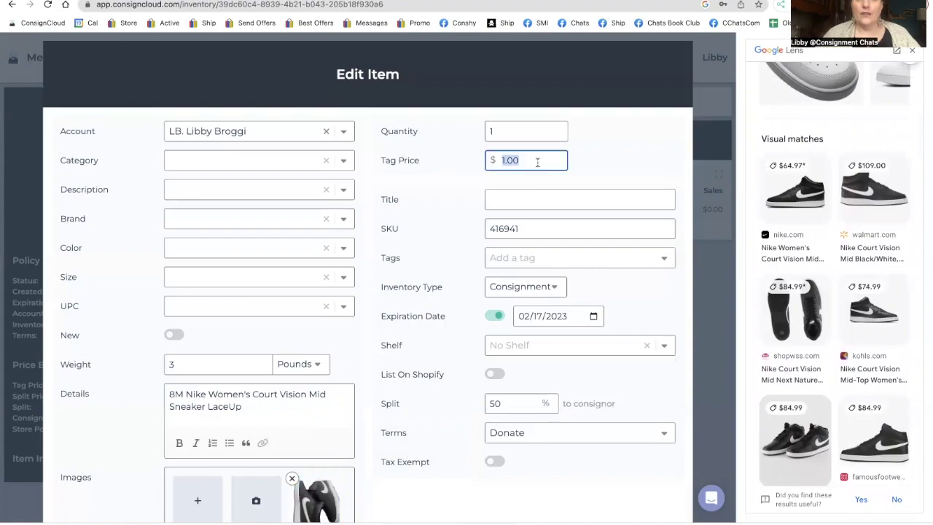
type("49")
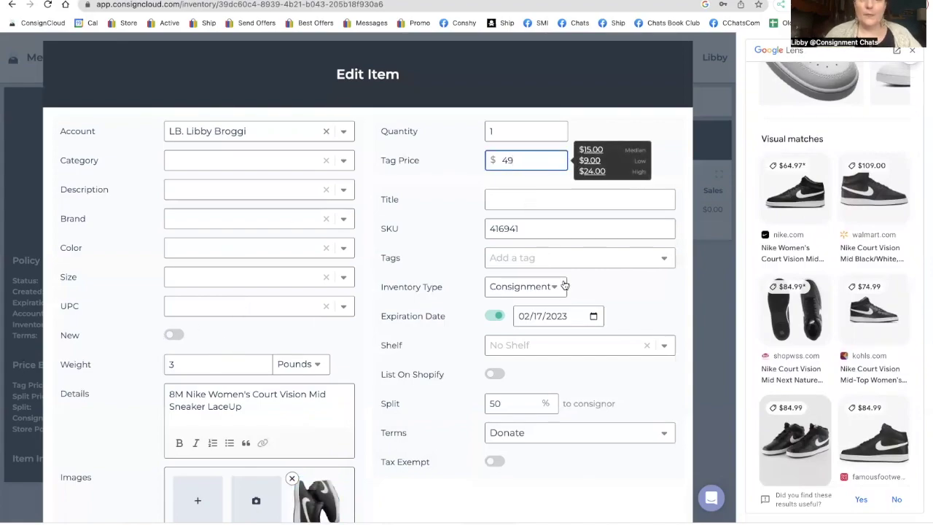
Step: Set the category to WOMENS SHOES and paste the copied details text as the description
triple_click(256, 393)
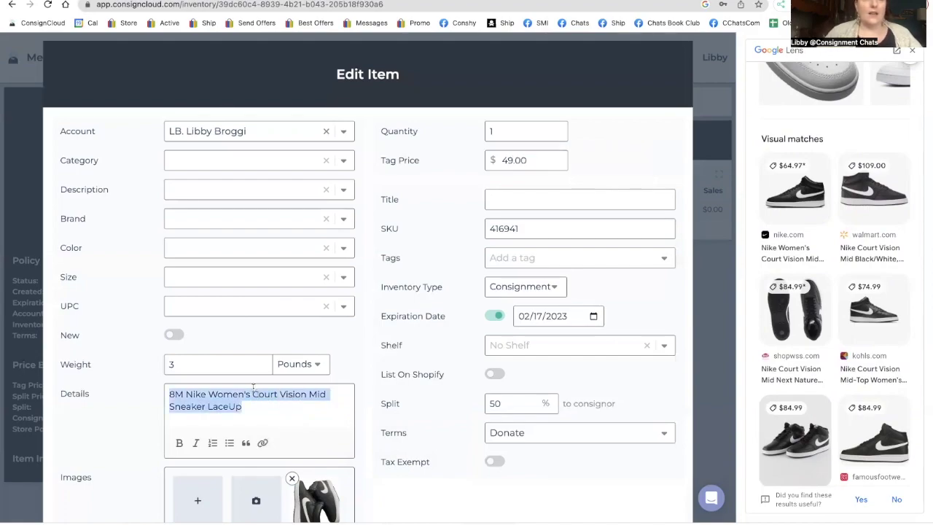
left_click(180, 162)
type("womens")
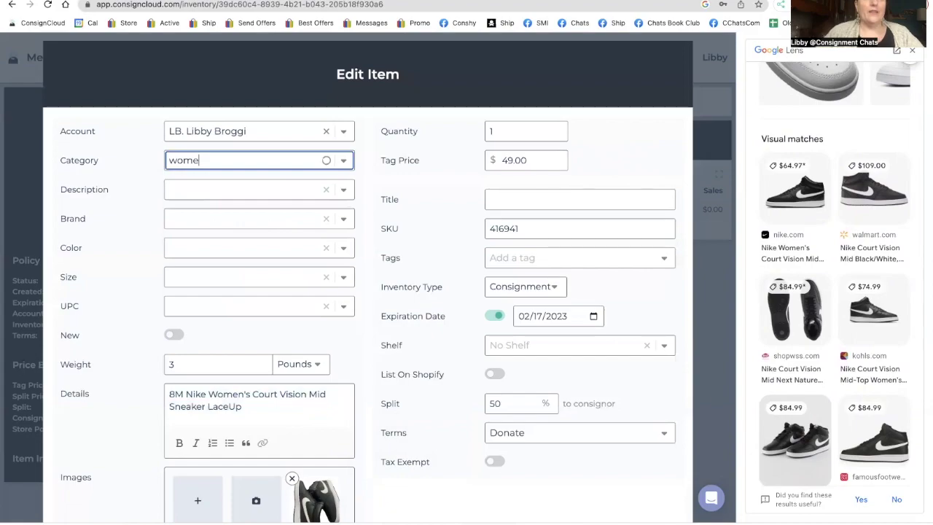
left_click(191, 203)
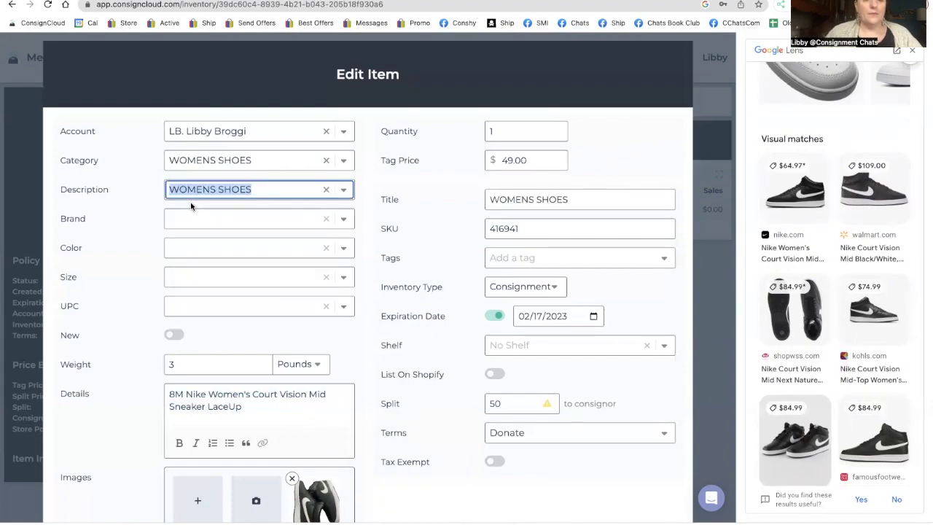
key("ctrl+v")
left_click(175, 203)
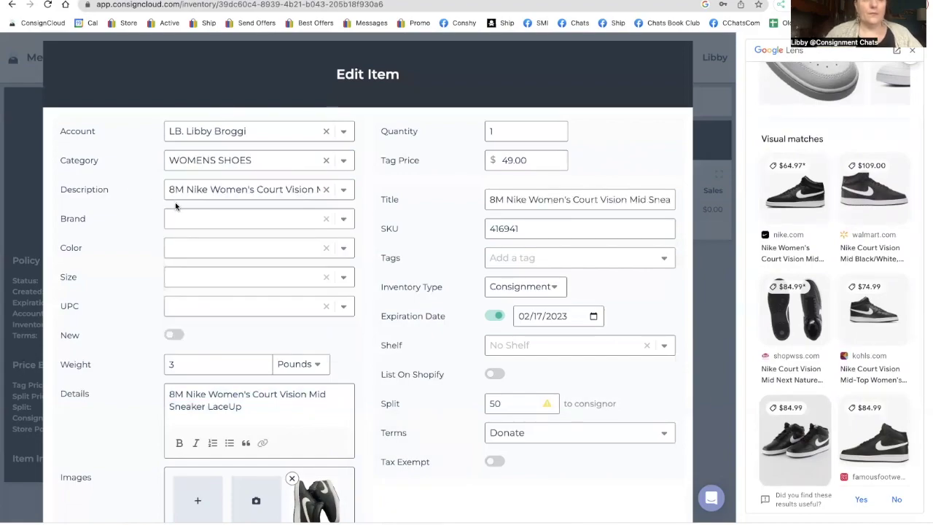
Step: Enter brand Nike, colour Black and size 8
left_click(175, 216)
type("Nike")
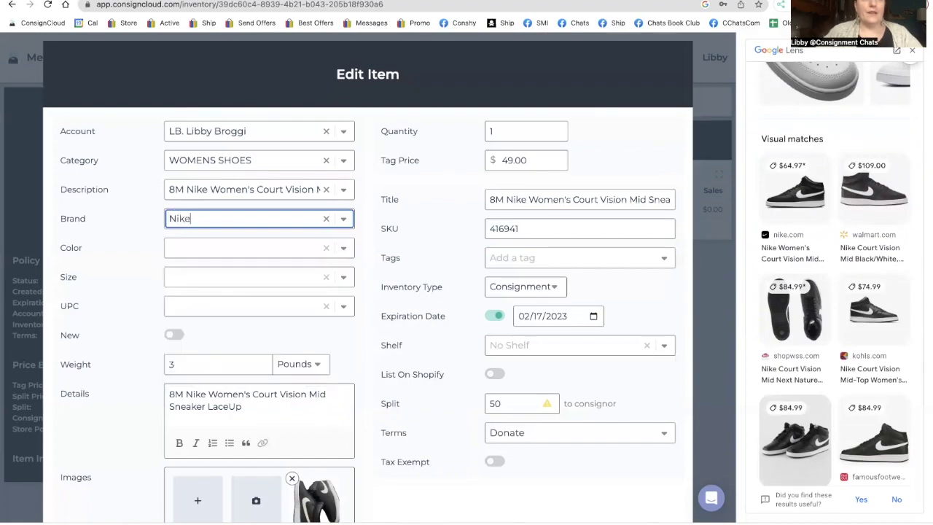
key("Tab")
type("Black")
key("Tab")
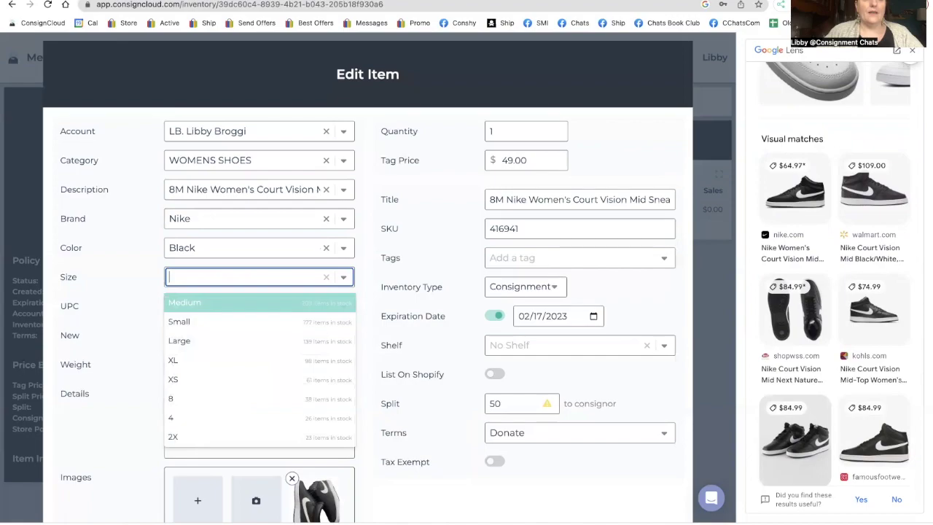
type("8")
key("Tab")
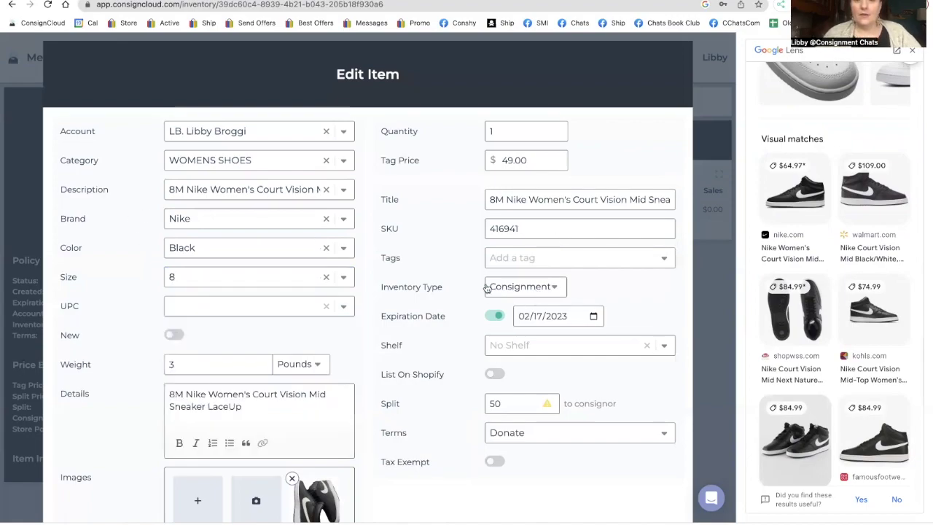
Step: Turn on List On Shopify and save item 416941
scroll(485, 287, "down", 1)
scroll(488, 288, "down", 1)
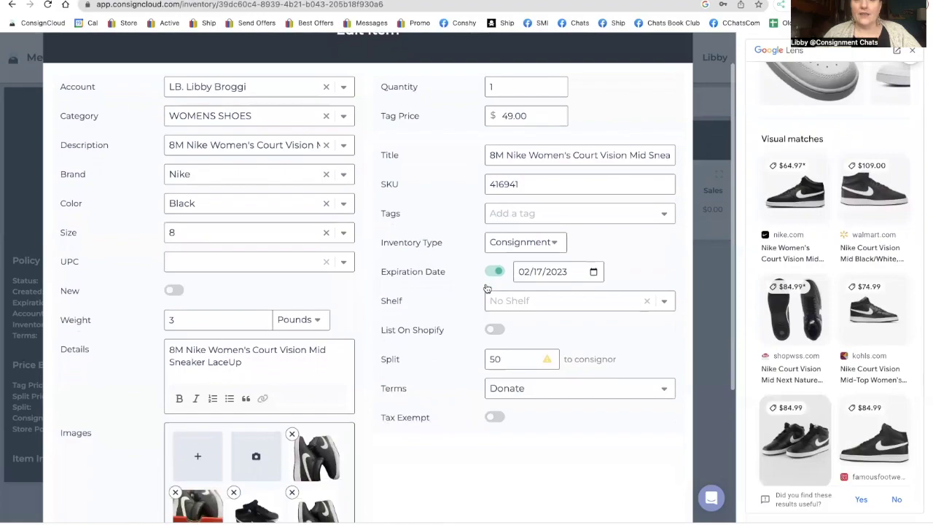
left_click(493, 330)
scroll(493, 334, "down", 5)
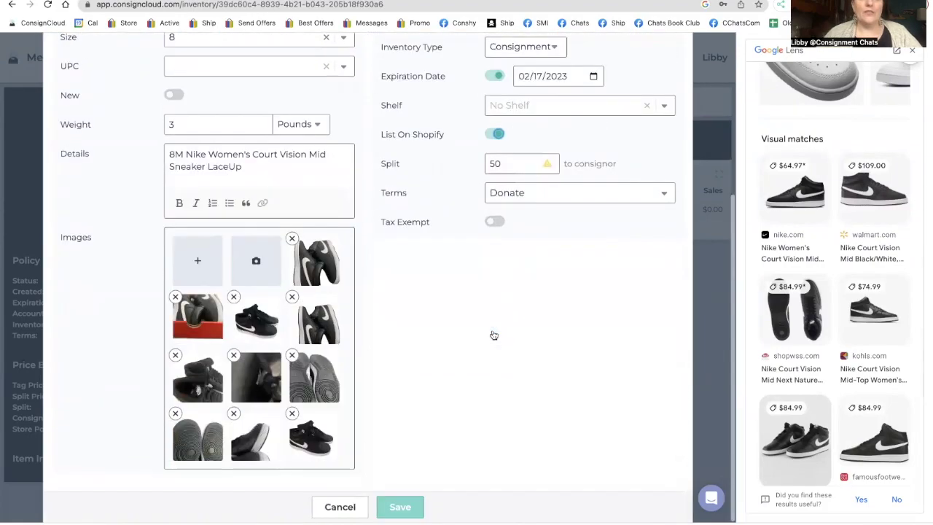
left_click(401, 507)
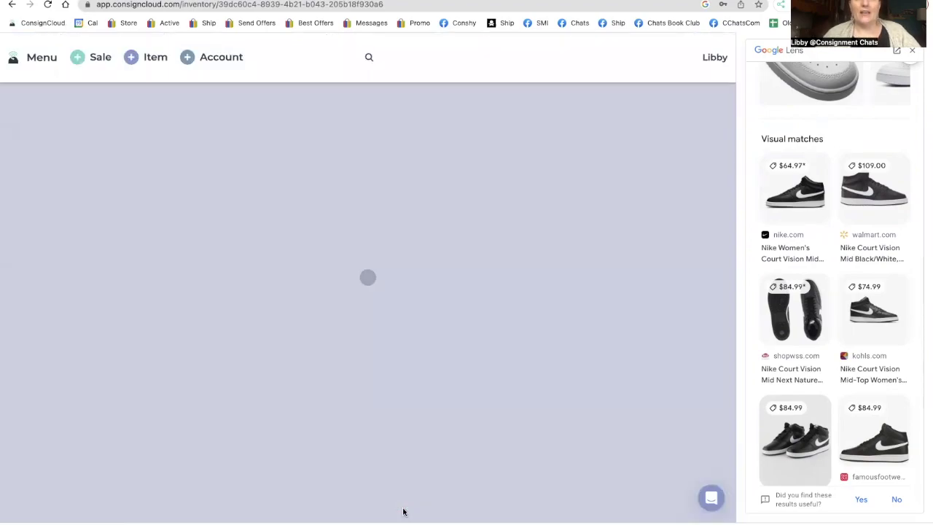